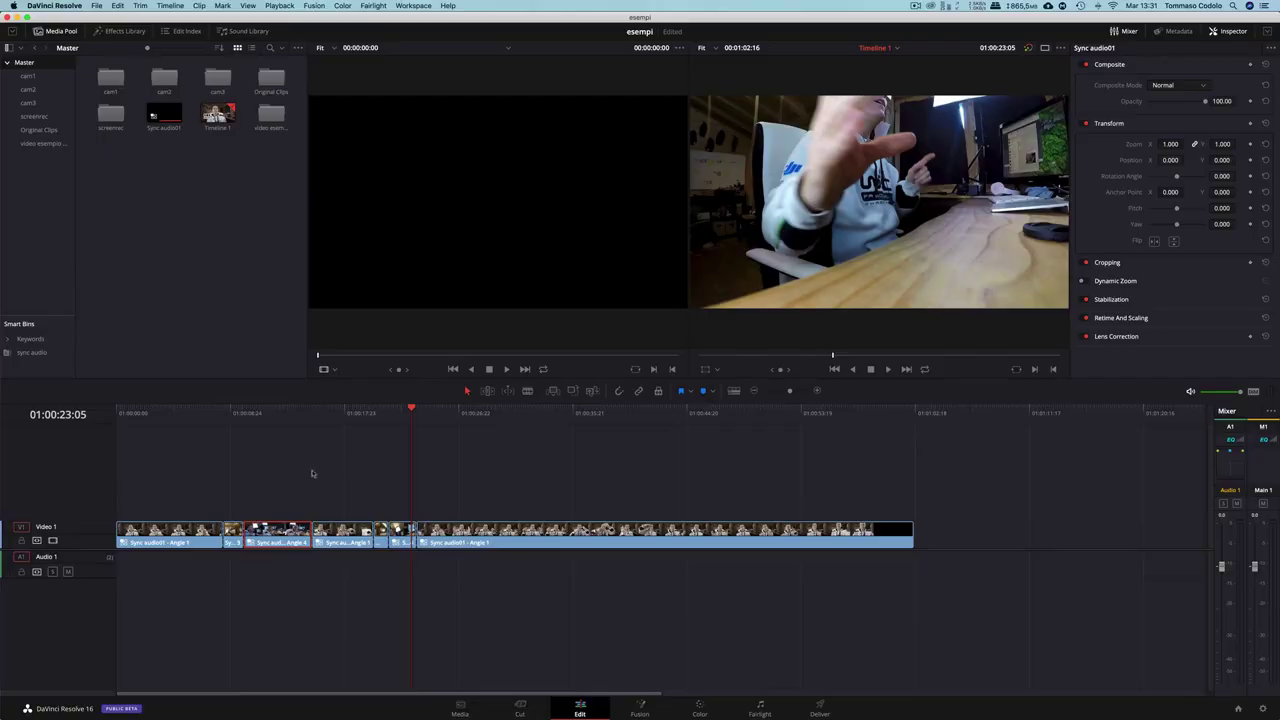
# Deselect the clip, play the talking-head timeline, and stop the playhead near 01:00:26:02
pyautogui.click(527, 463)
pyautogui.click(419, 415)
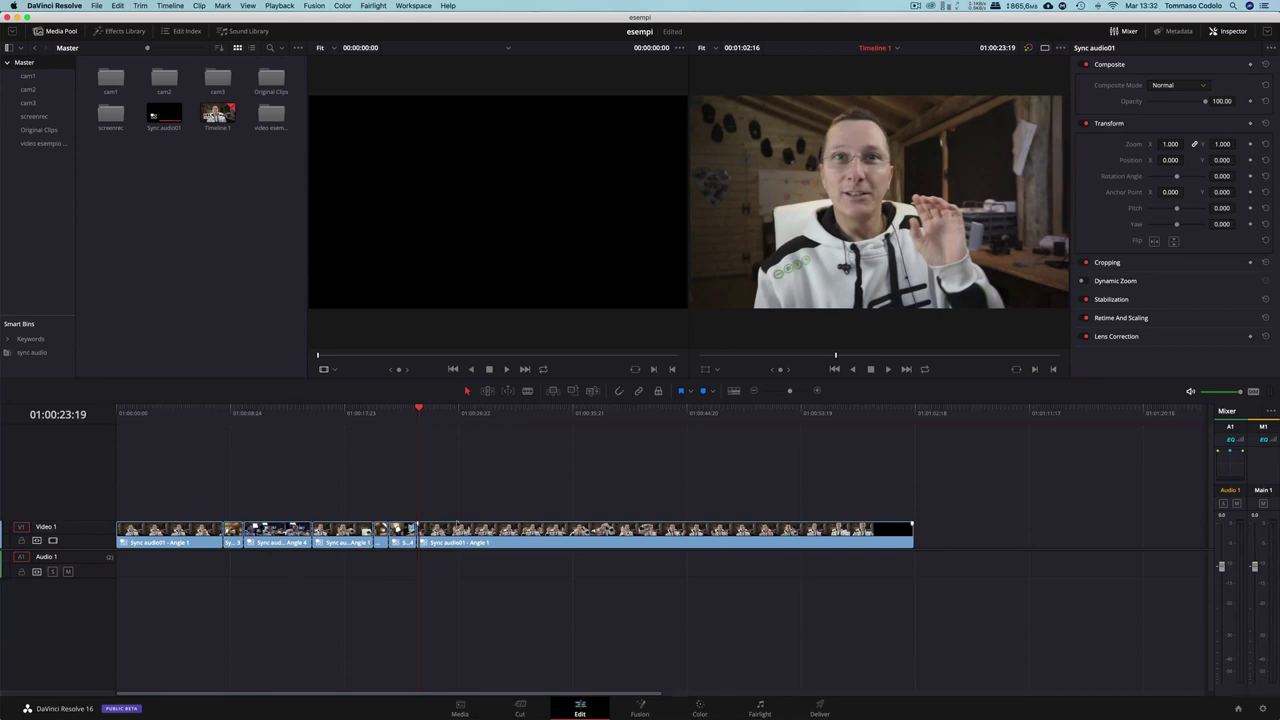
pyautogui.click(660, 535)
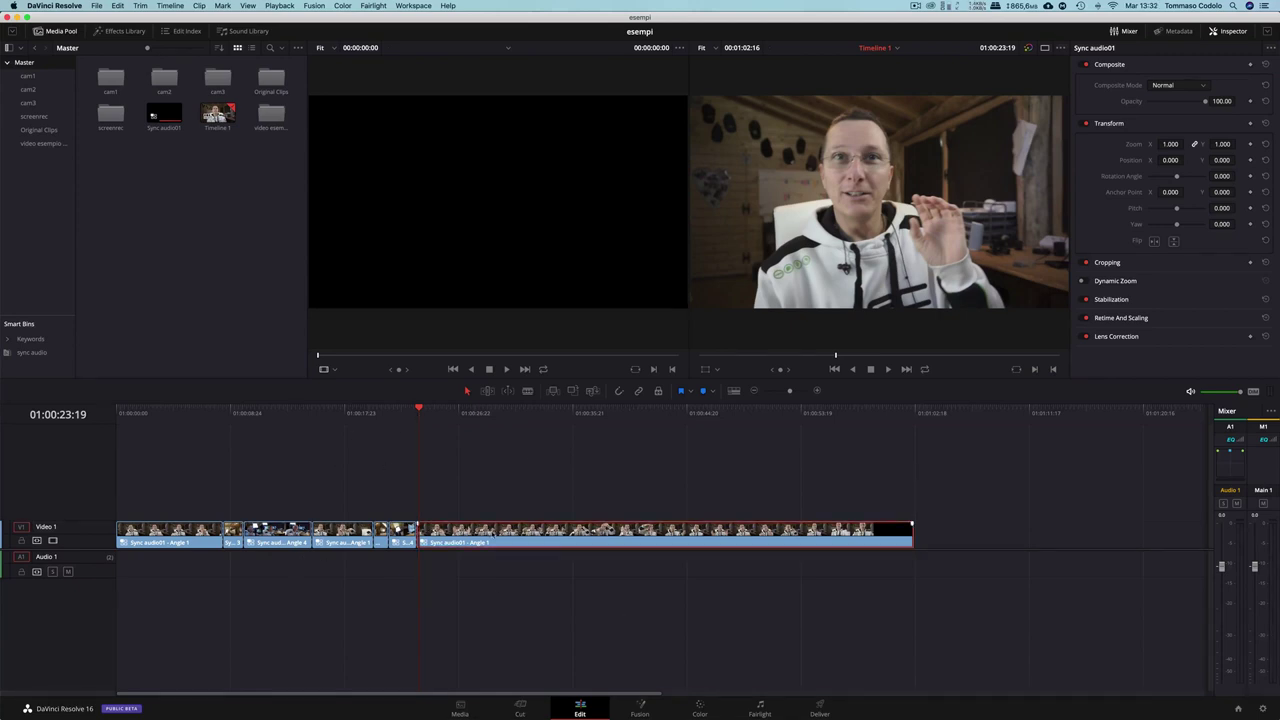
pyautogui.press('space')
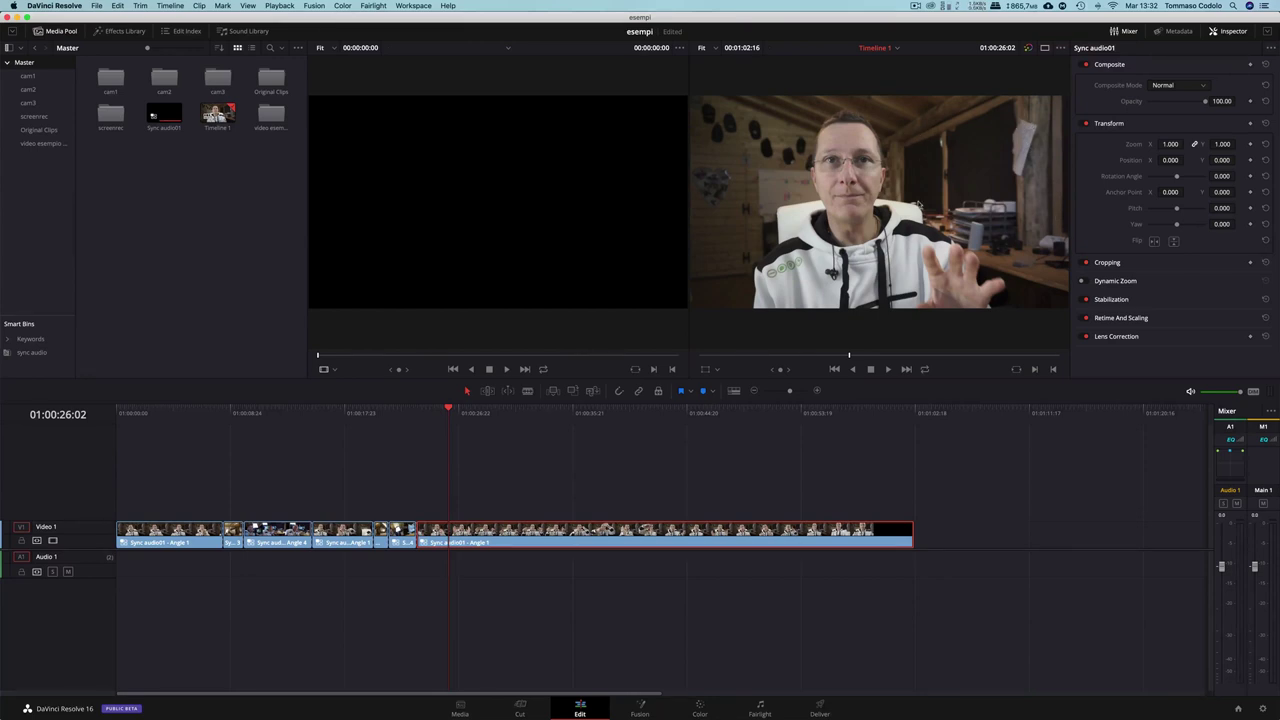
pyautogui.click(164, 113)
# Drag the Showreel clip from the 'video esempio generici' bin onto Video 2 at 01:00:26:02
pyautogui.doubleClick(272, 113)
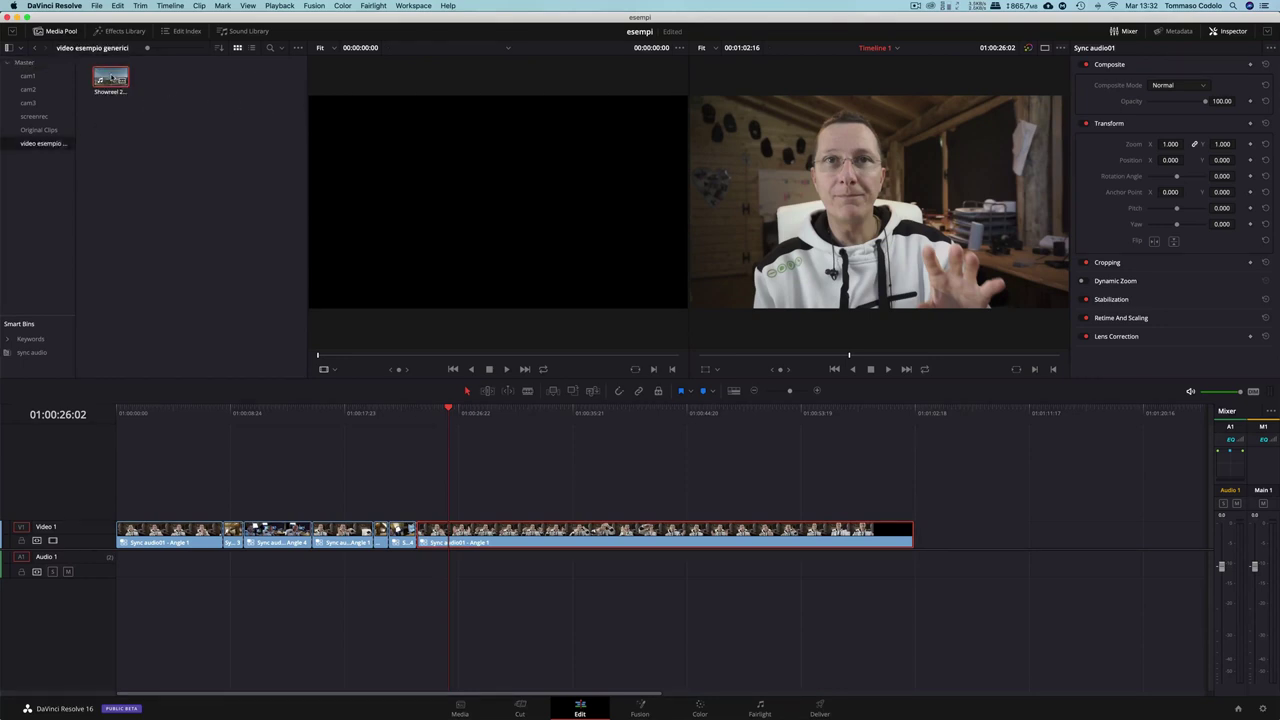
pyautogui.moveTo(111, 77); pyautogui.dragTo(476, 488)
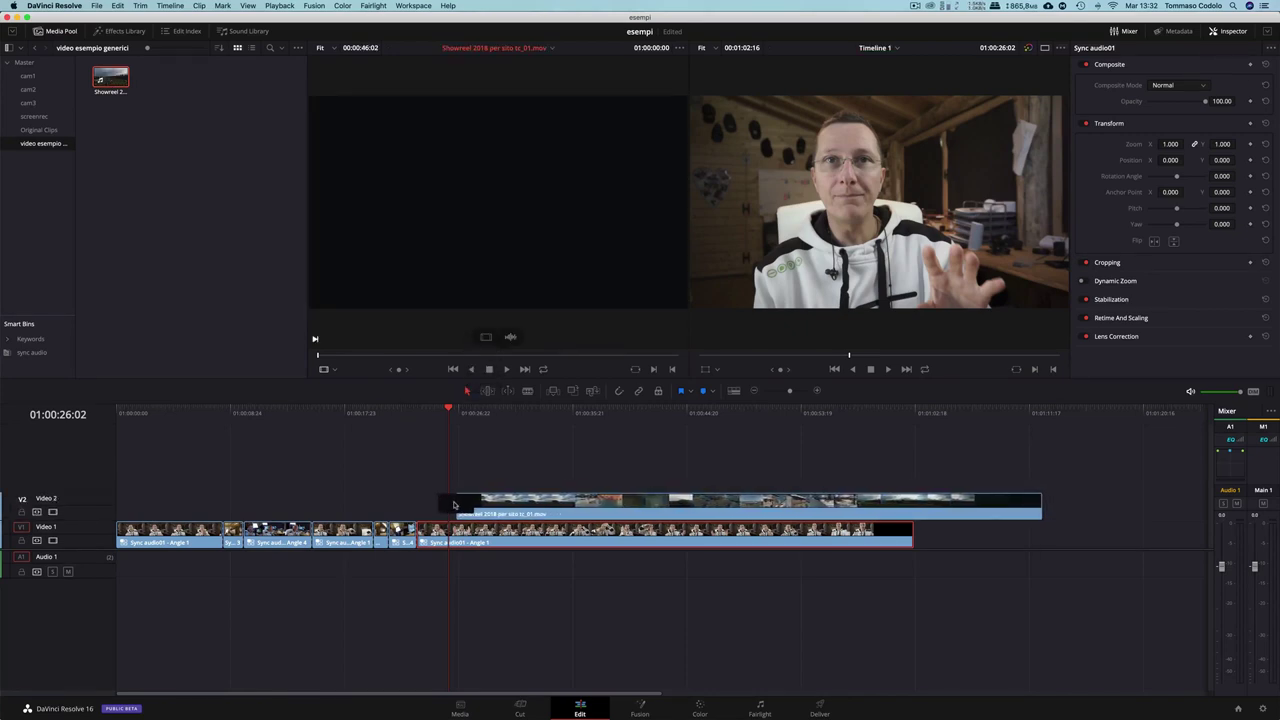
pyautogui.moveTo(476, 488); pyautogui.dragTo(448, 503)
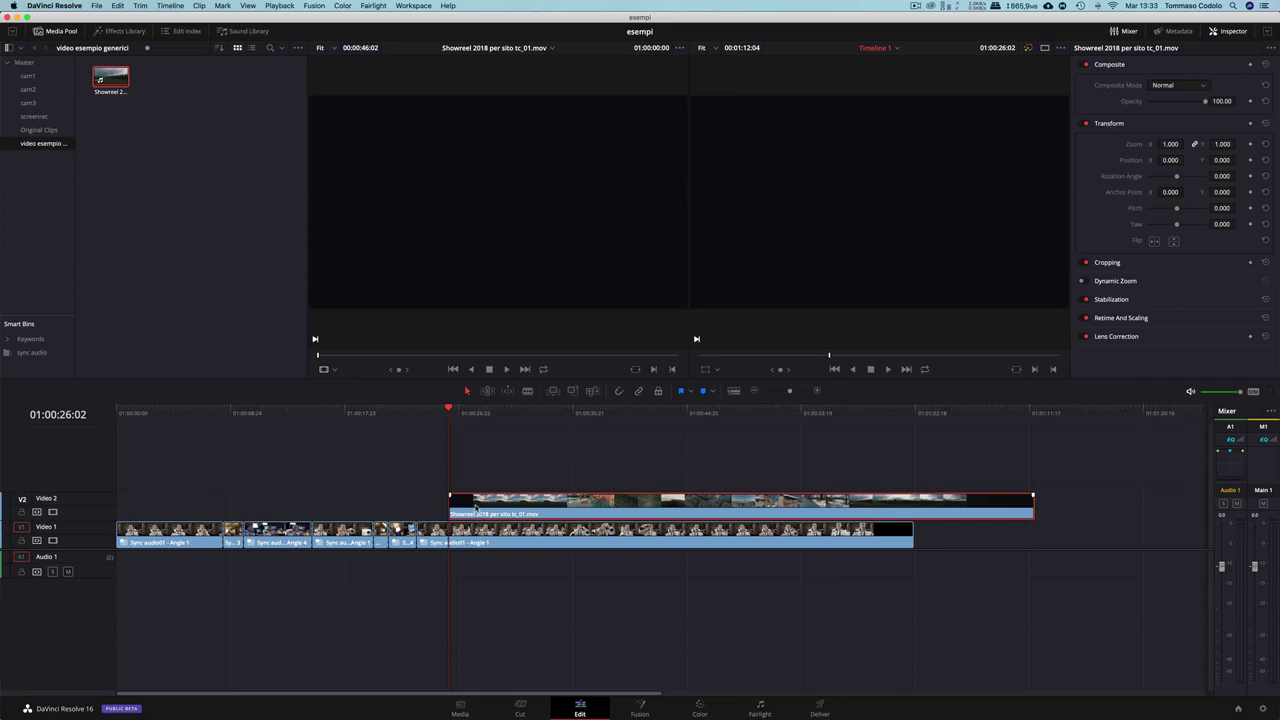
# Play the overlap, then select the Showreel clip on Video 2 and reshow the Inspector
pyautogui.click(431, 417)
pyautogui.press('space')
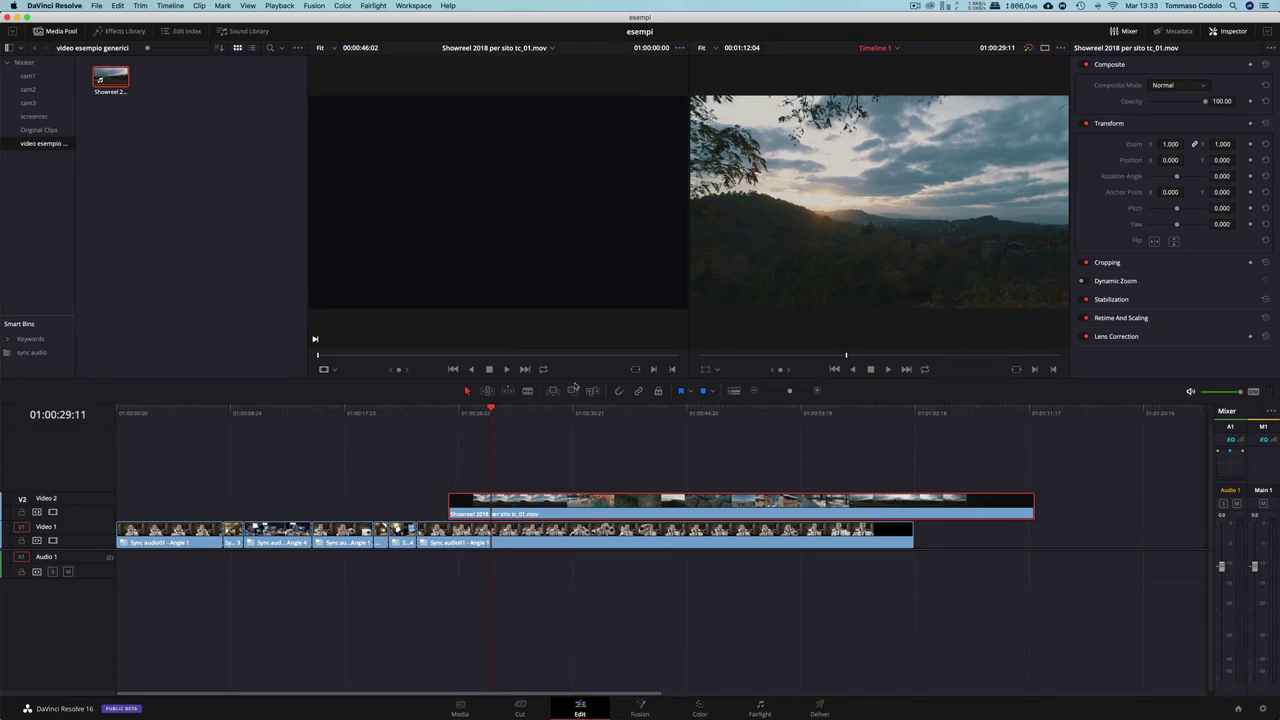
pyautogui.click(444, 541)
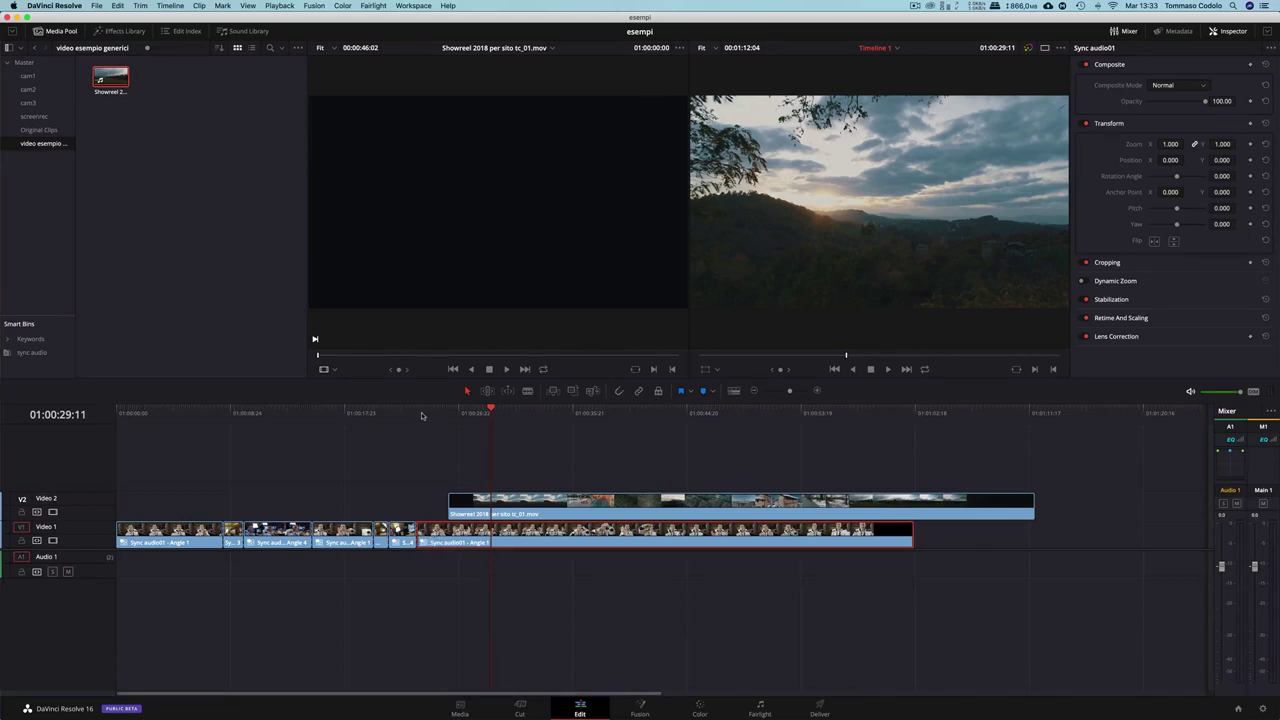
pyautogui.click(472, 510)
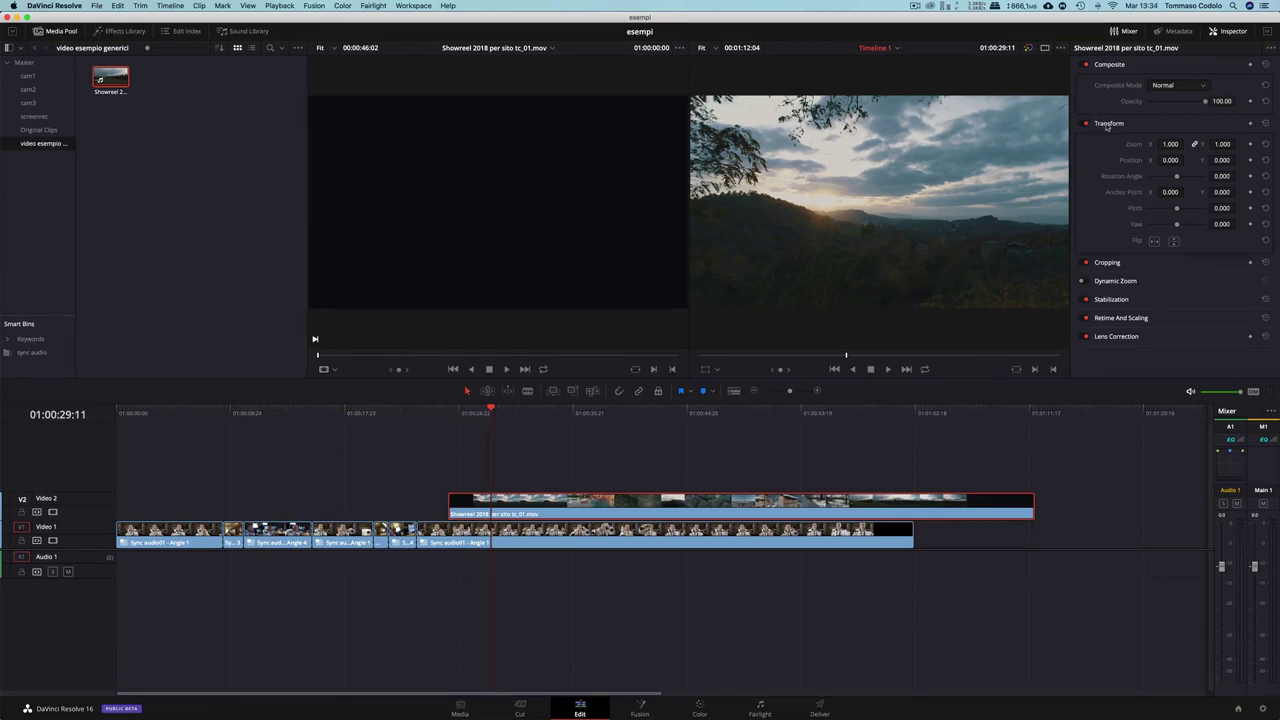
pyautogui.click(1227, 32)
pyautogui.click(1227, 32)
# Set the Showreel zoom to 0.370 and position it upper right at X 369, Y 78
pyautogui.moveTo(1168, 144)
pyautogui.mouseDown()
pyautogui.moveTo(1100, 144)
pyautogui.moveTo(1134, 148)
pyautogui.mouseUp()
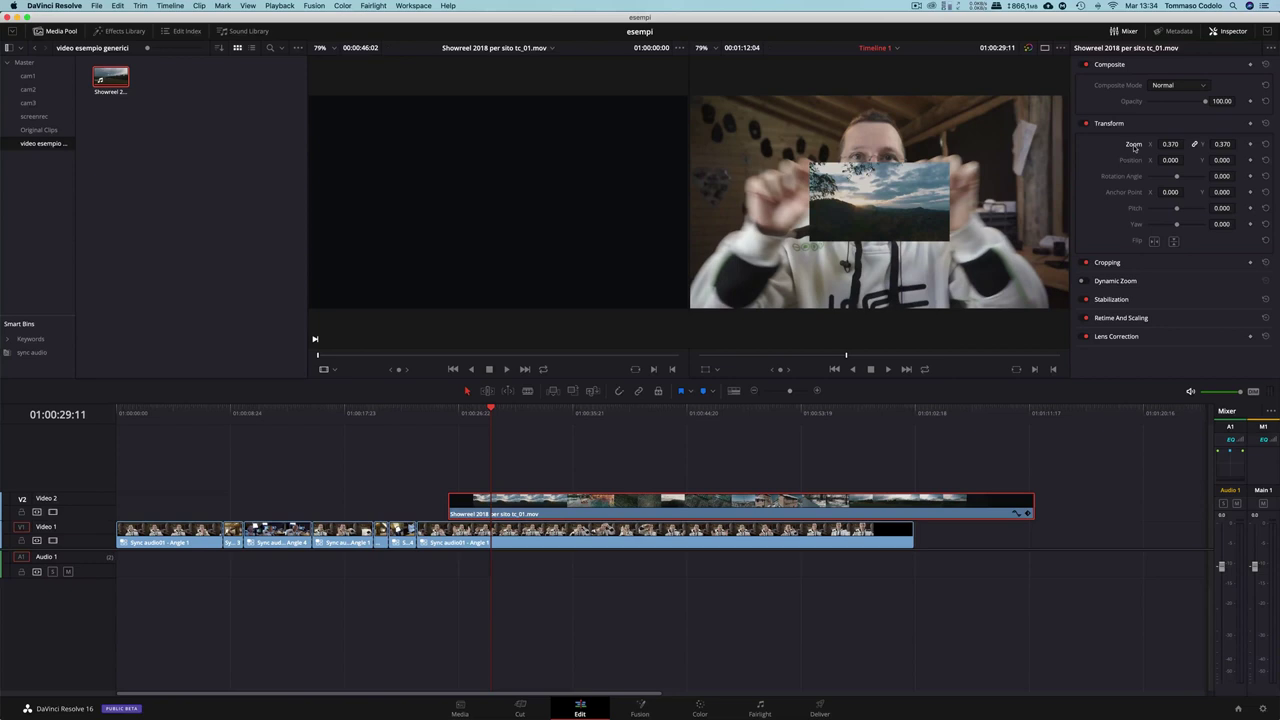
pyautogui.moveTo(1170, 160); pyautogui.dragTo(1215, 160)
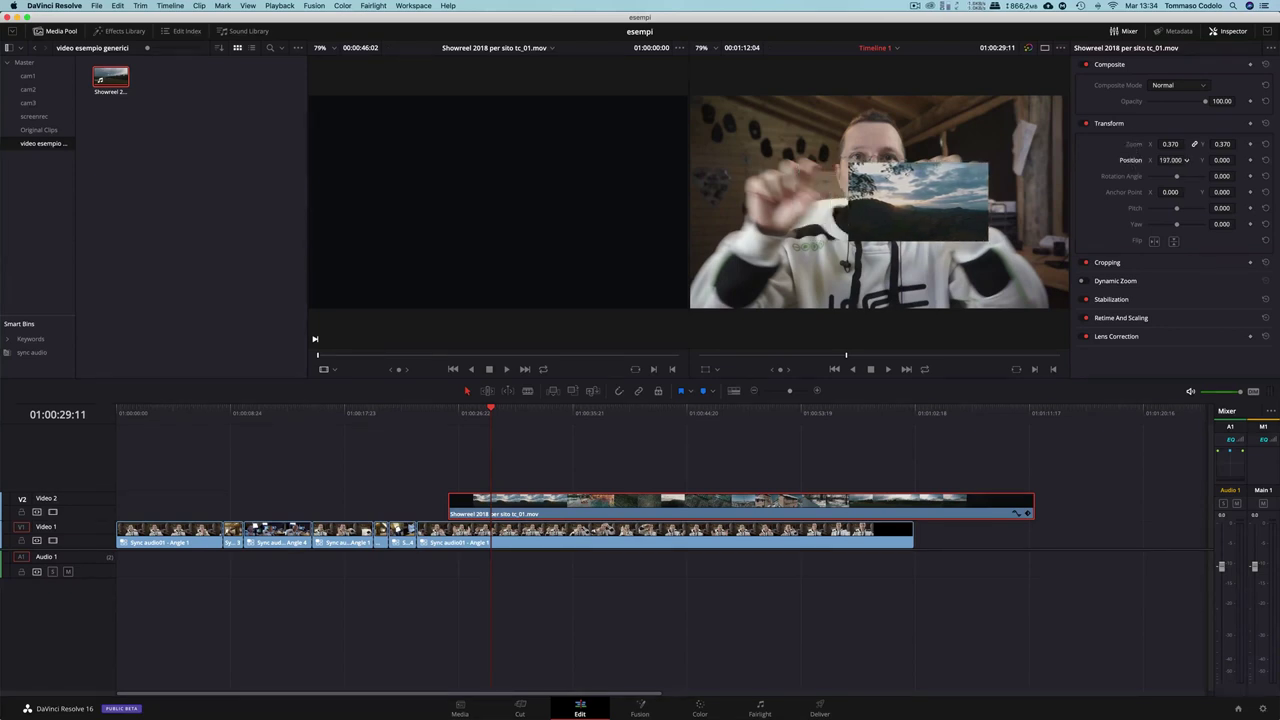
pyautogui.moveTo(1165, 160); pyautogui.dragTo(1250, 160)
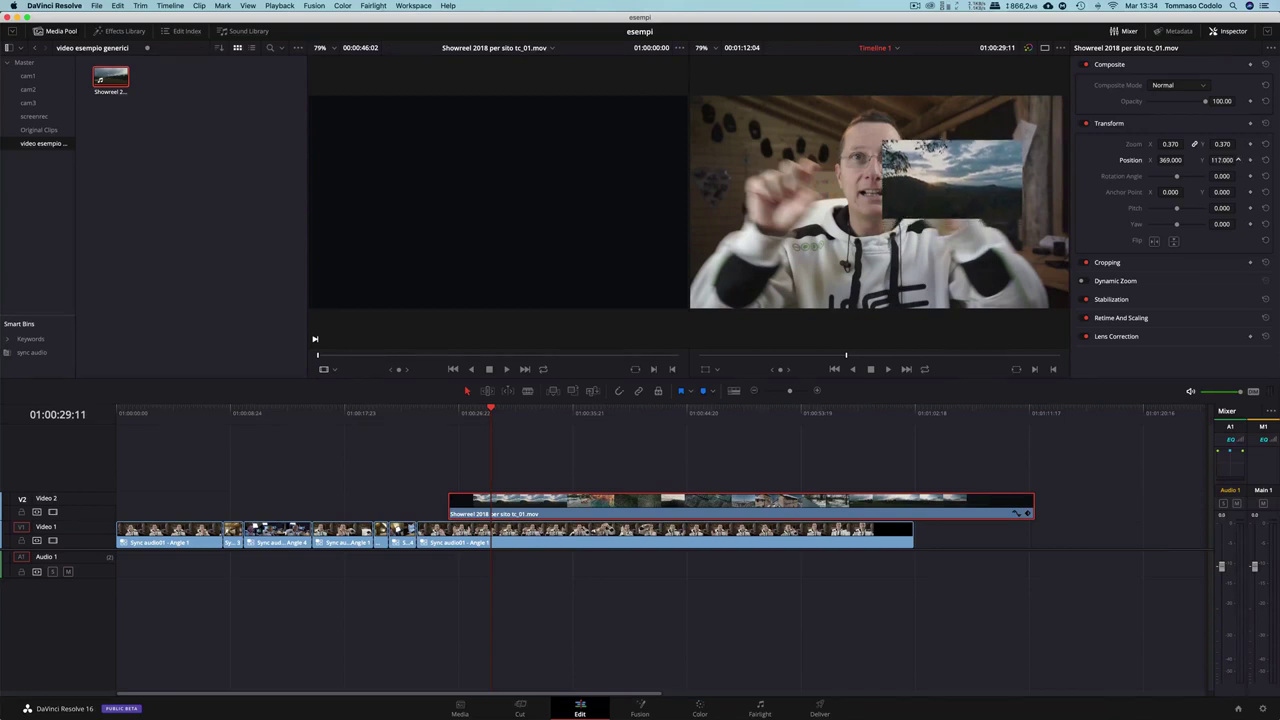
pyautogui.moveTo(1250, 160); pyautogui.dragTo(1265, 160)
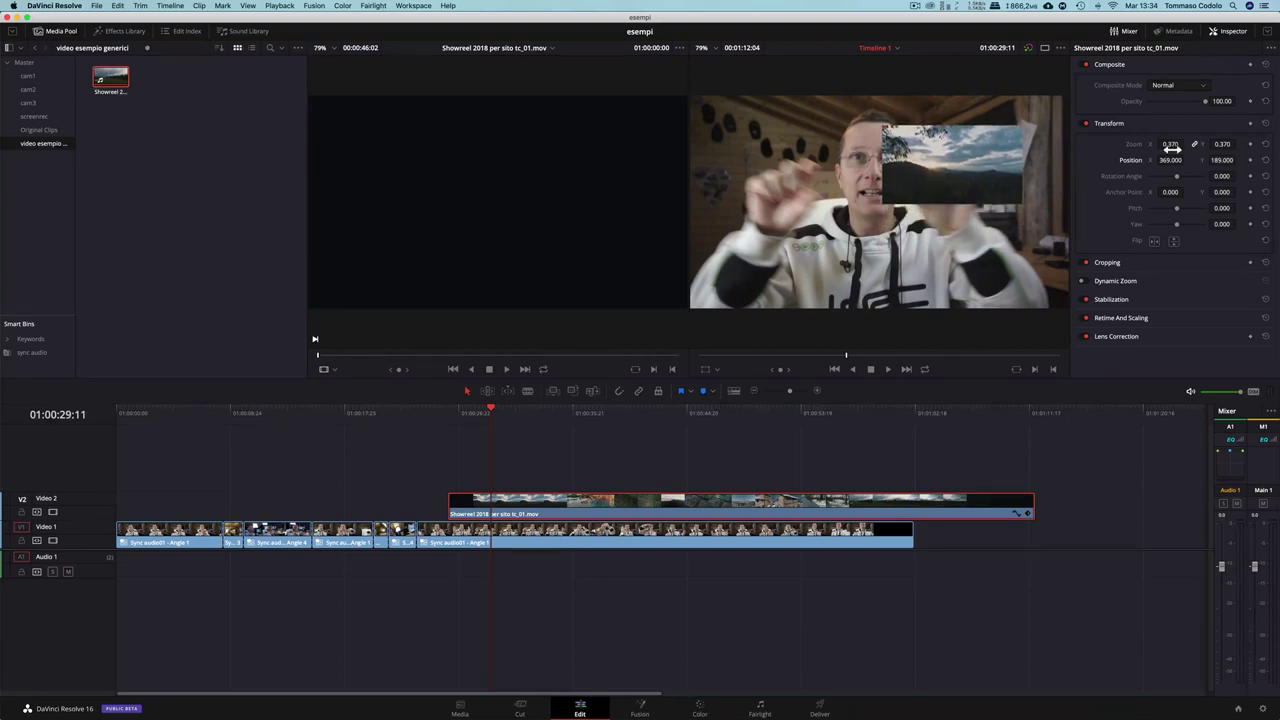
pyautogui.moveTo(1187, 160); pyautogui.dragTo(1262, 160)
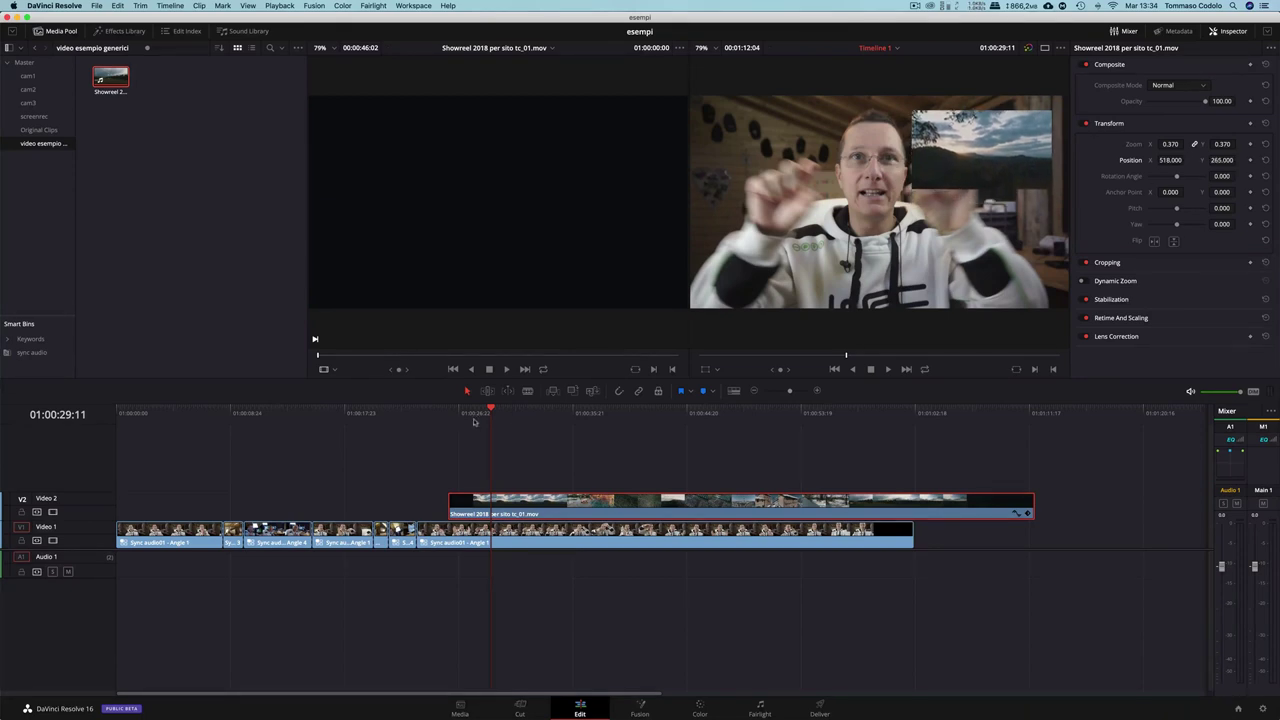
pyautogui.click(431, 419)
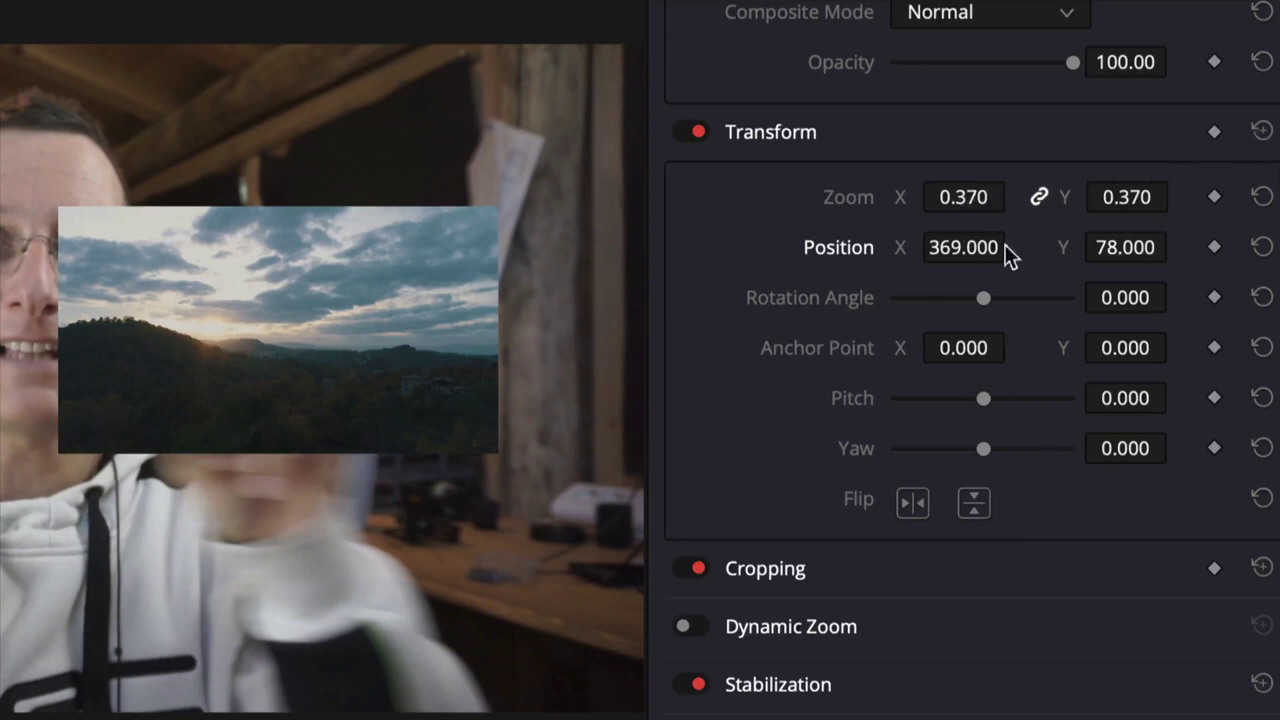
# Reset the Showreel clip's Transform to zoom 1.000 and position 0, 0
pyautogui.click(1262, 131)
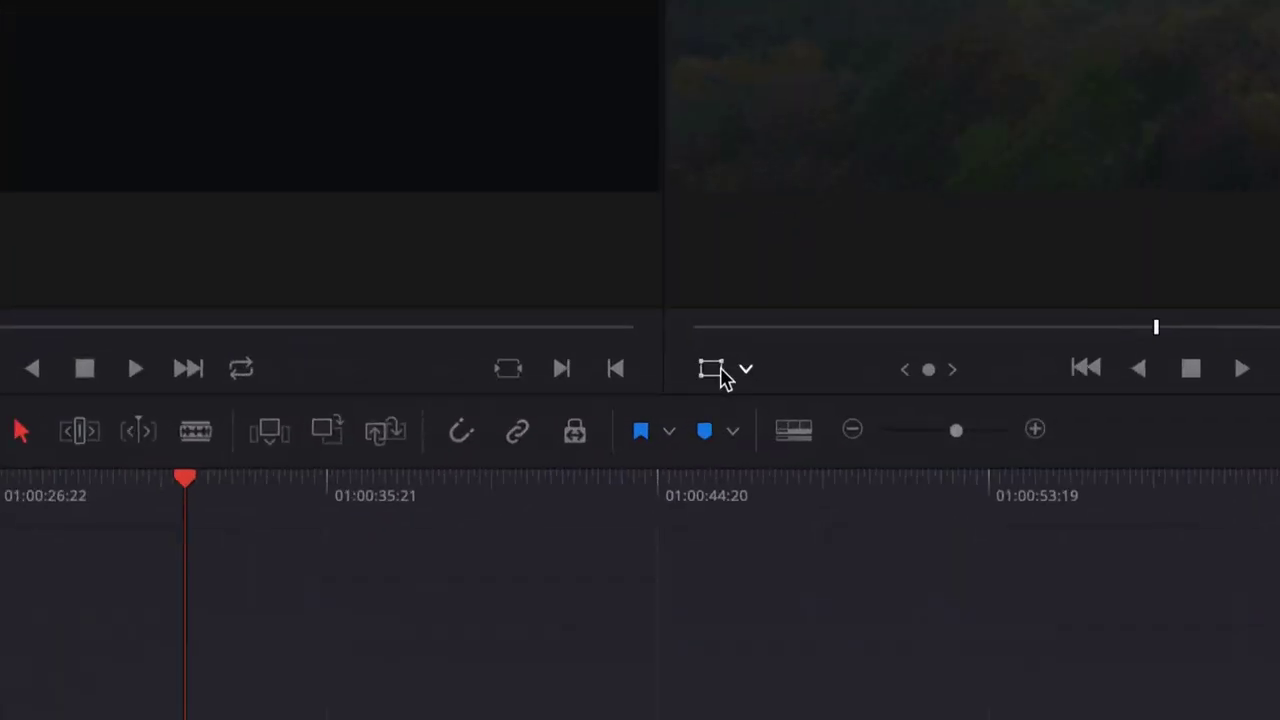
# Switch the timeline viewer overlay to Transform to show on-screen handles
pyautogui.click(746, 372)
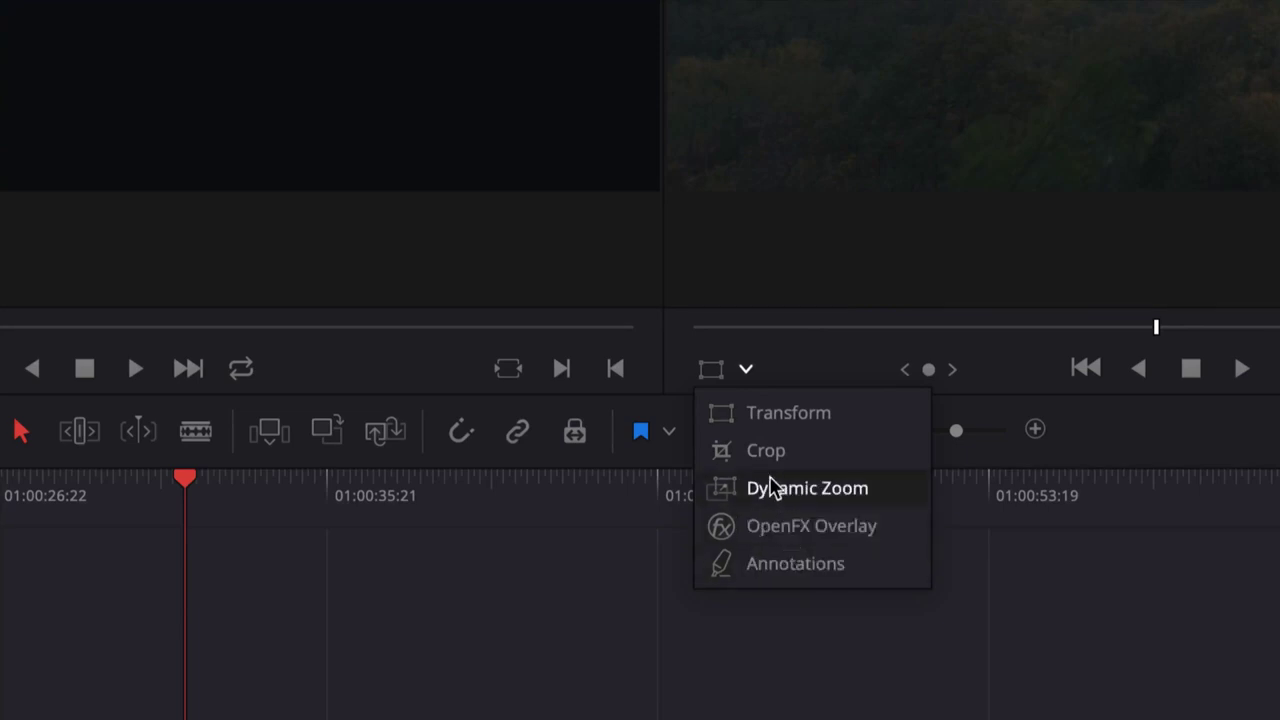
pyautogui.click(774, 420)
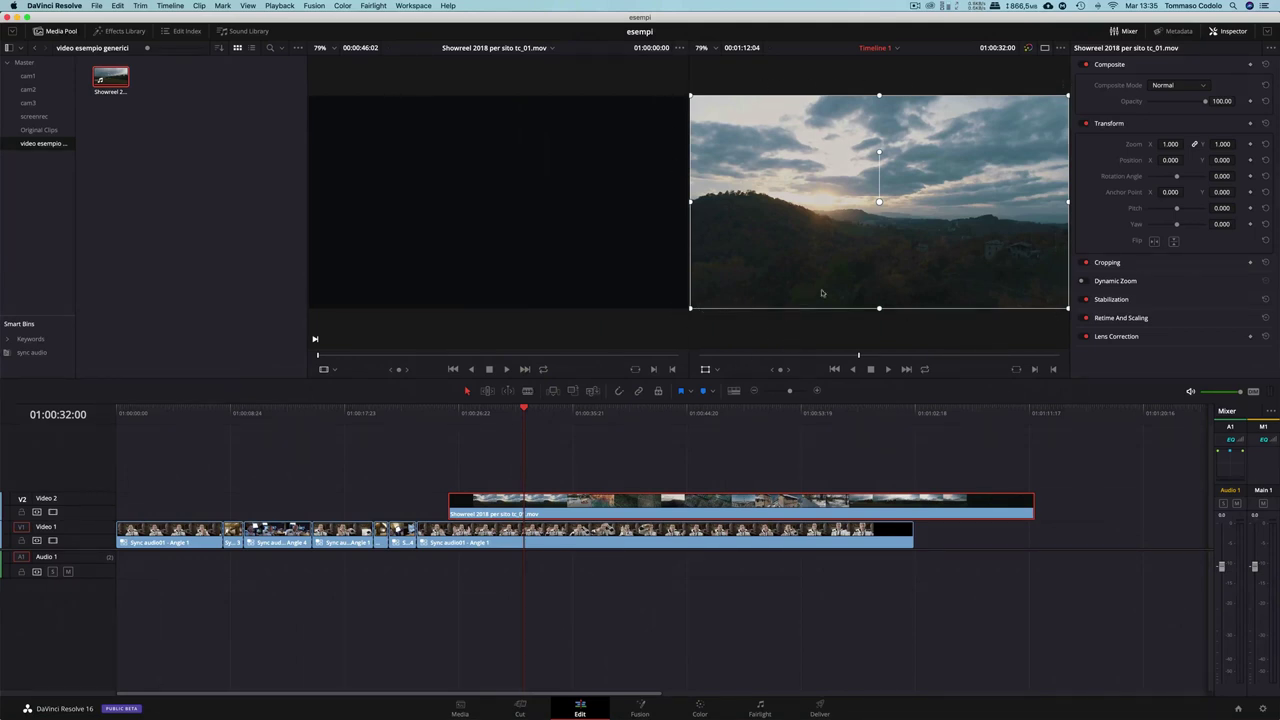
# Scale the inset to 0.352 and place it upper right at 505.997, 265.046, undoing an accidental tilt
pyautogui.moveTo(878, 202)
pyautogui.mouseDown()
pyautogui.moveTo(907, 205)
pyautogui.moveTo(905, 185)
pyautogui.mouseUp()
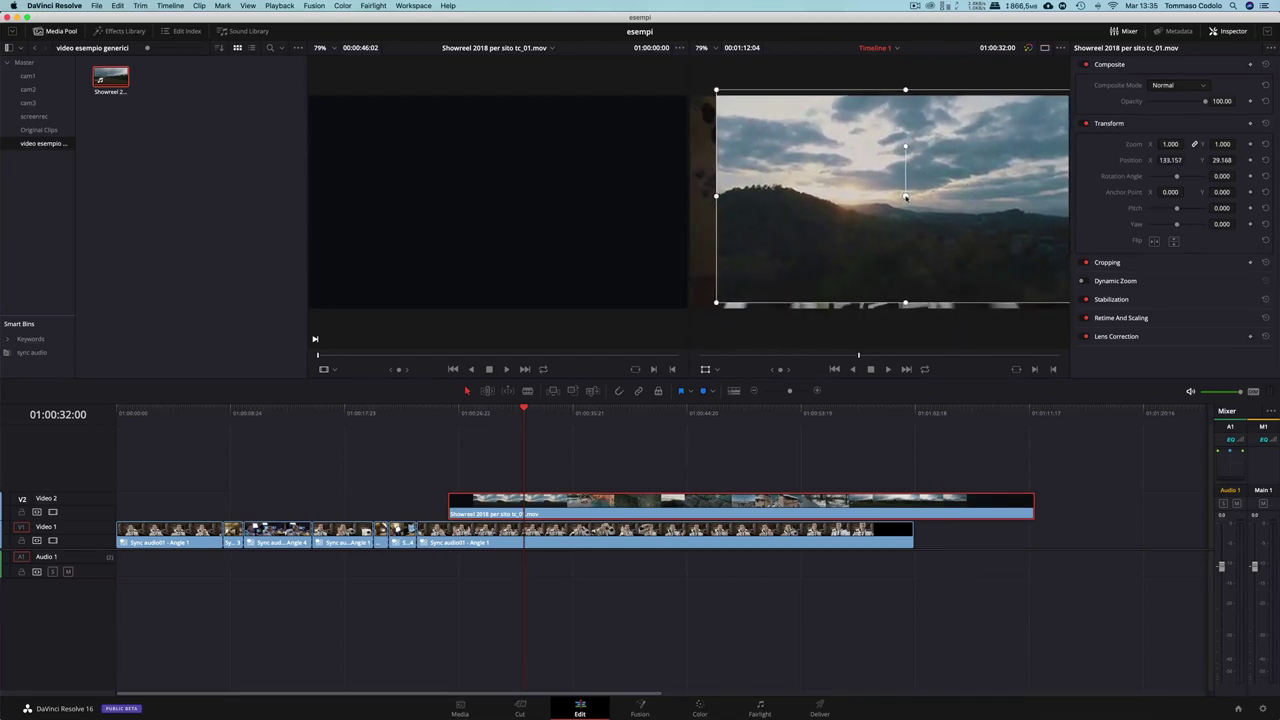
pyautogui.moveTo(716, 304); pyautogui.dragTo(838, 233)
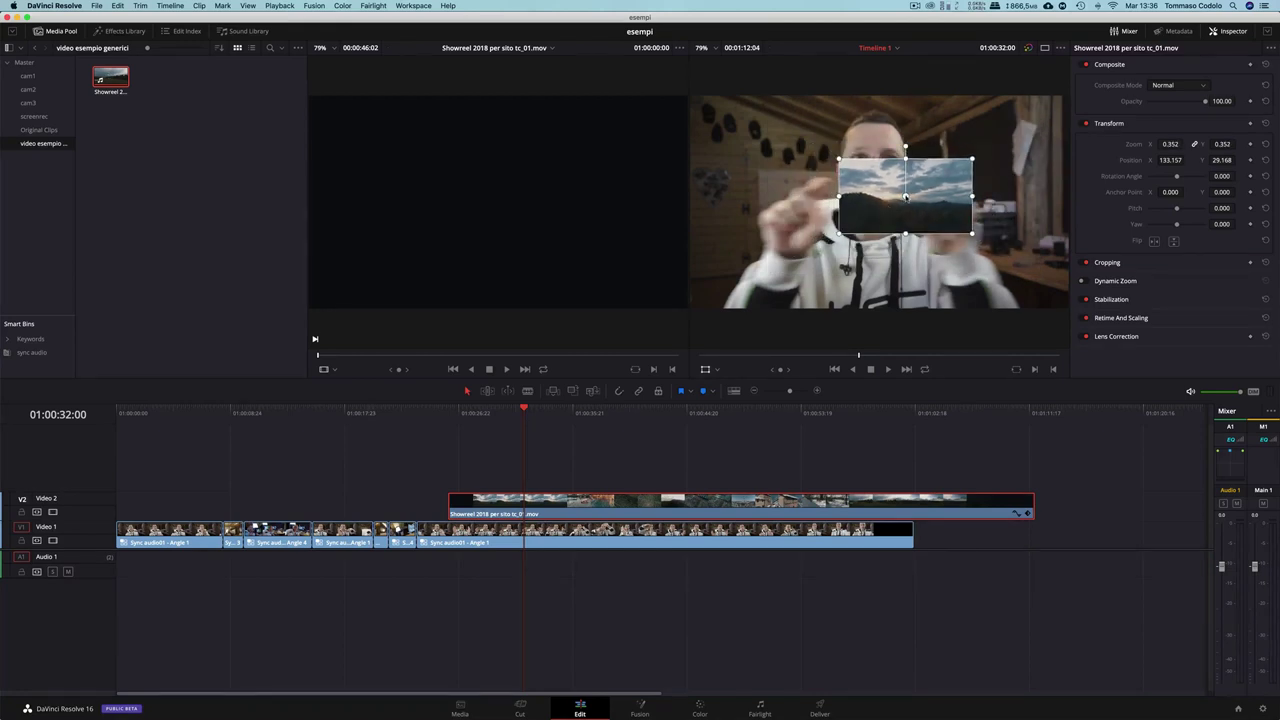
pyautogui.moveTo(905, 197); pyautogui.dragTo(979, 152)
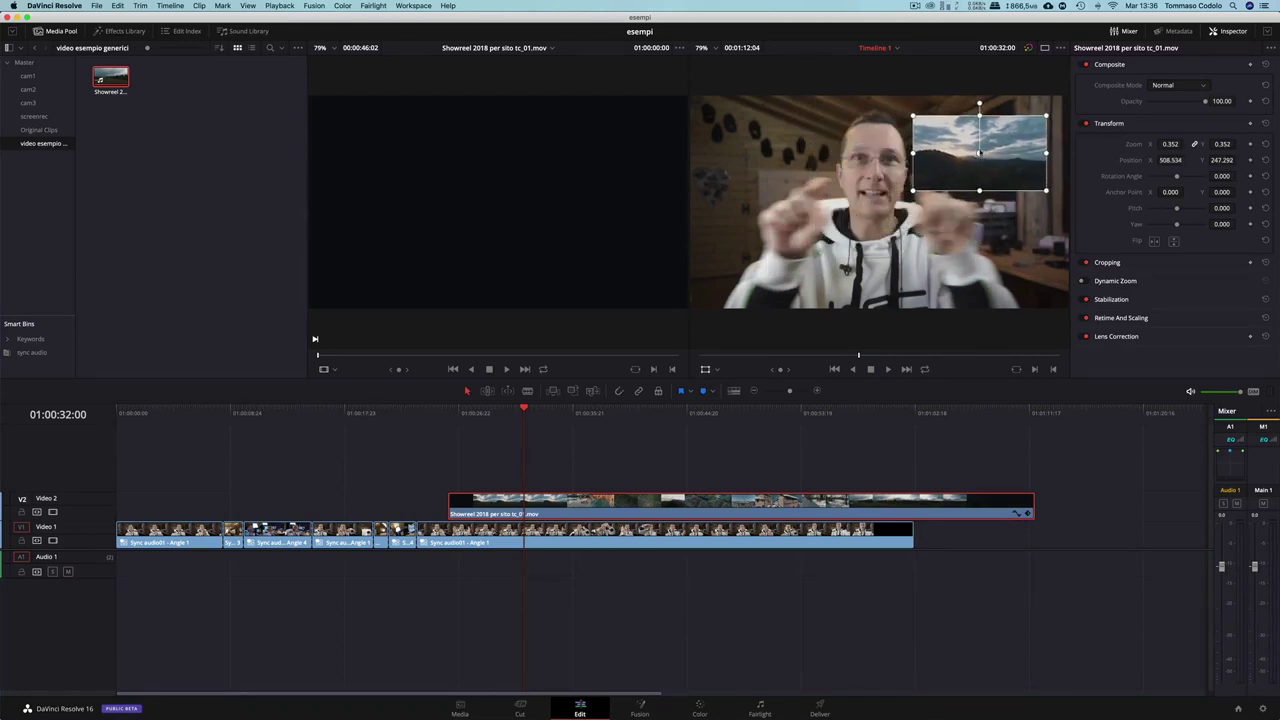
pyautogui.moveTo(979, 103); pyautogui.dragTo(987, 103)
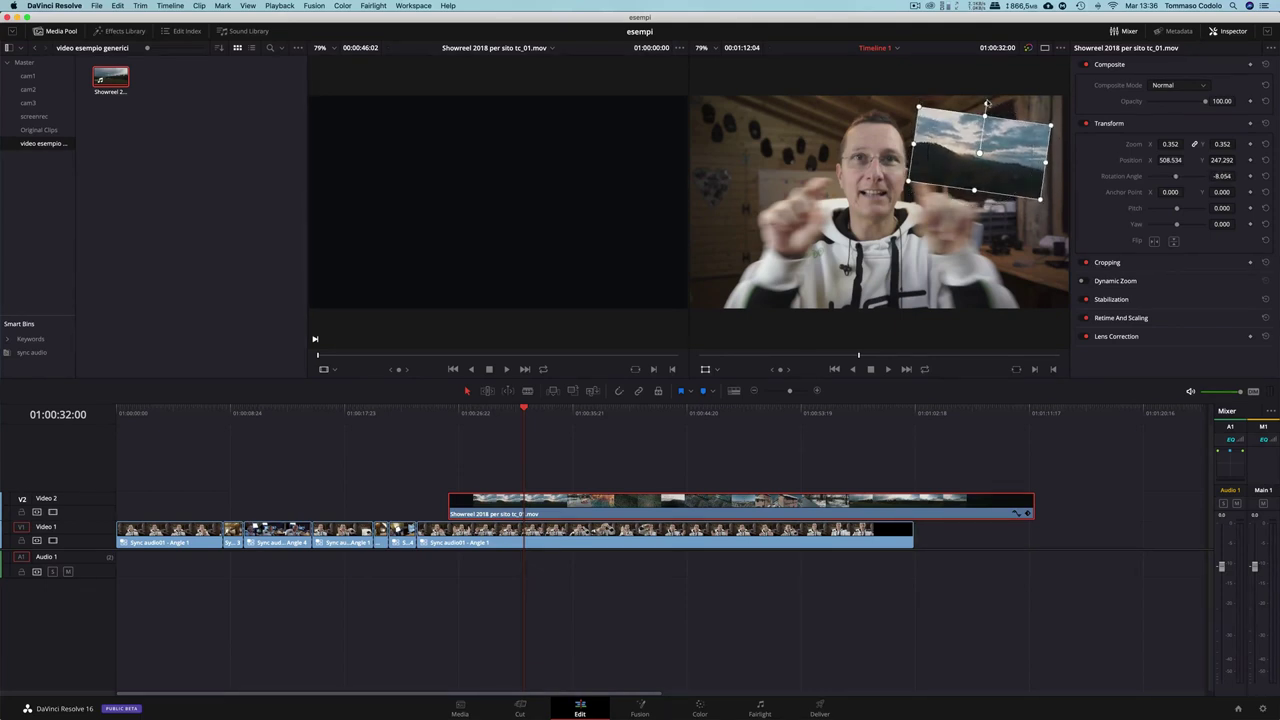
pyautogui.hotkey('ctrl', 'z')
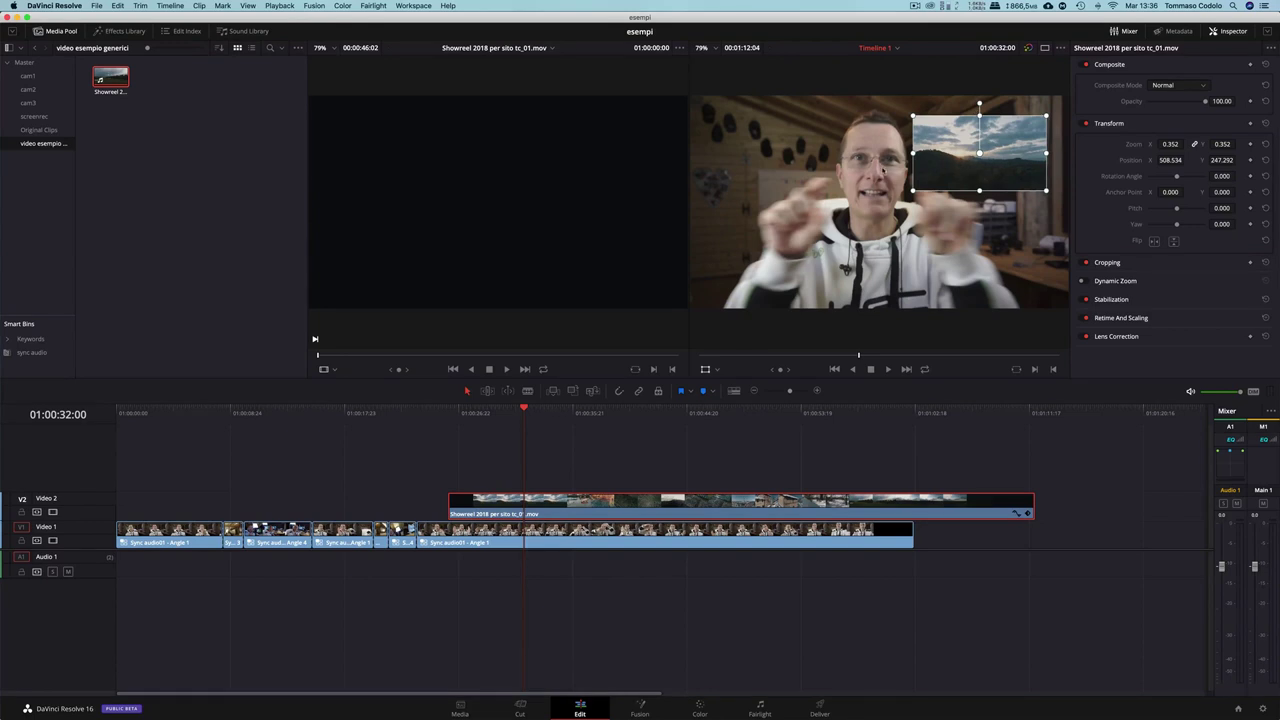
pyautogui.moveTo(979, 153); pyautogui.dragTo(979, 150)
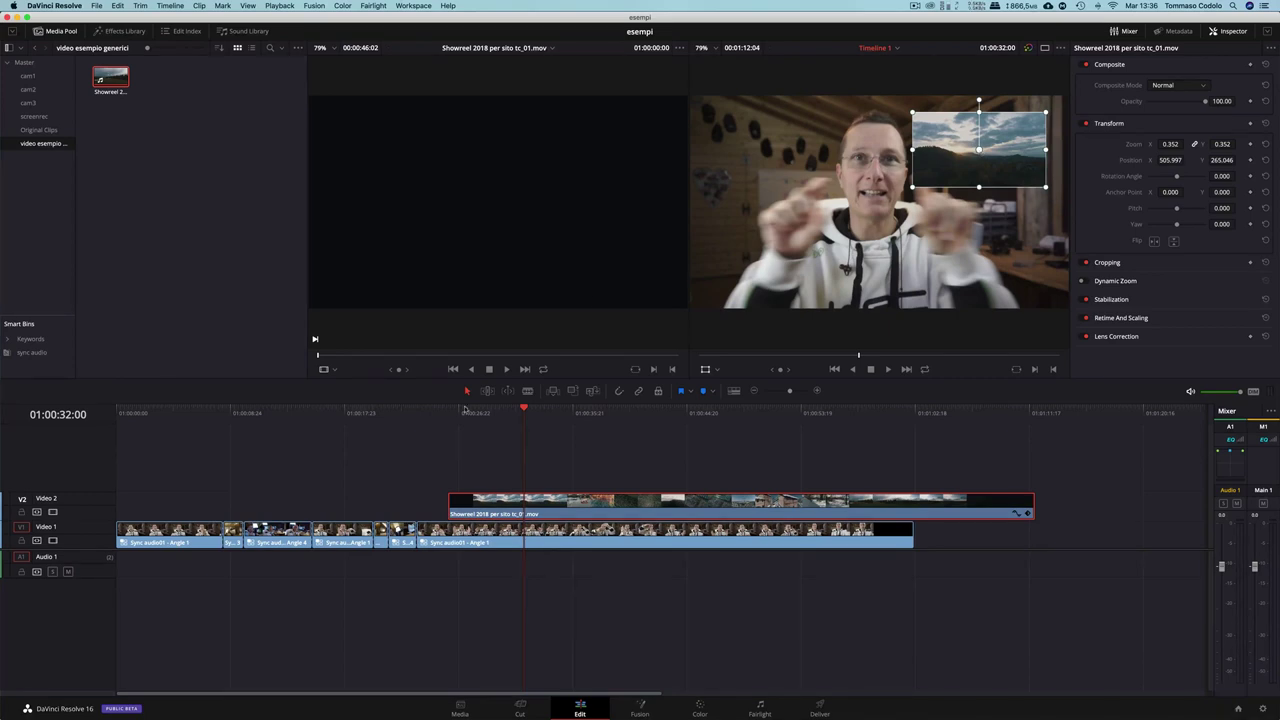
# Return the playhead to 01:00:25:13, select the Video 1 clip, and turn off the transform overlay
pyautogui.click(422, 449)
pyautogui.click(441, 413)
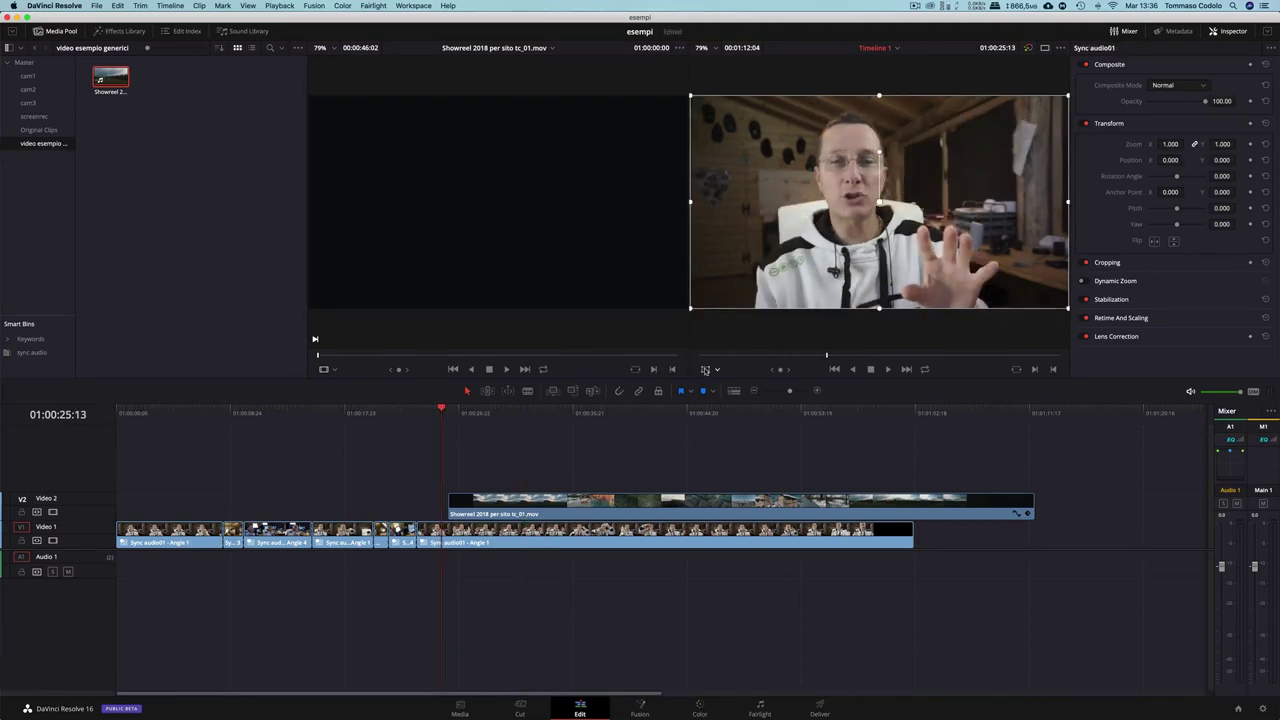
pyautogui.click(705, 370)
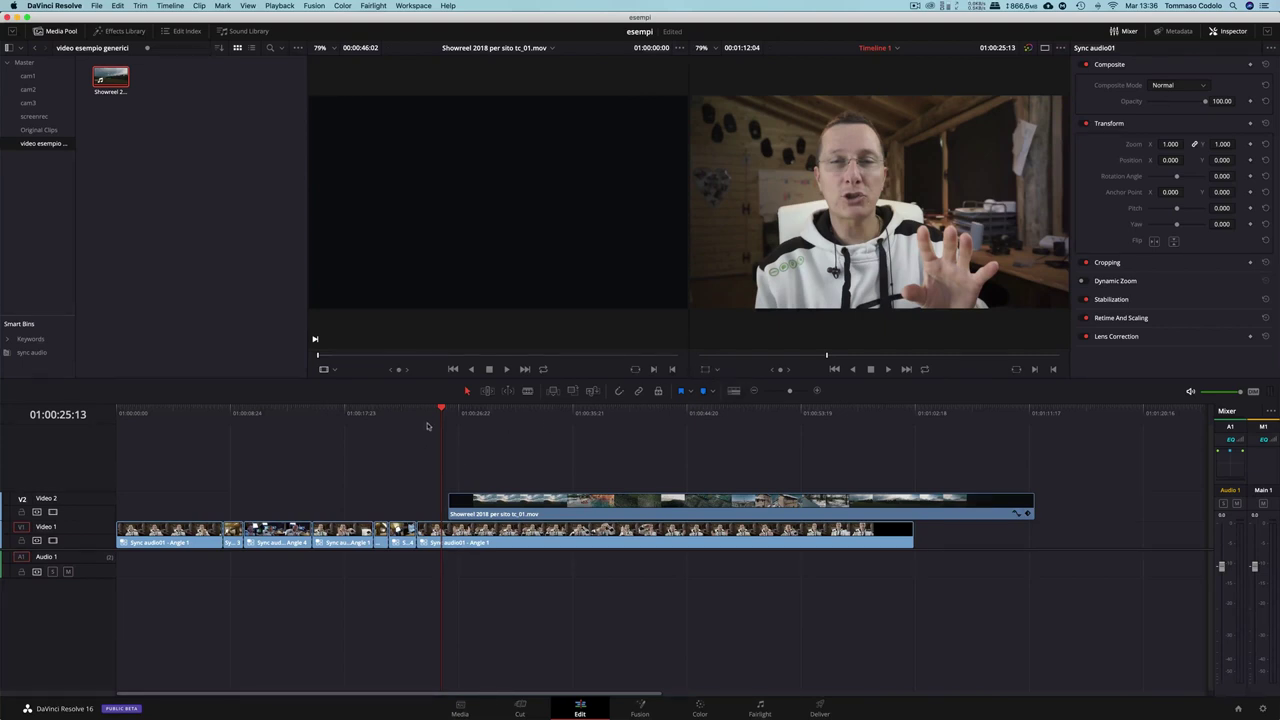
# Play into the inset from just before it starts and select the Showreel clip on Video 2
pyautogui.click(428, 424)
pyautogui.press('space')
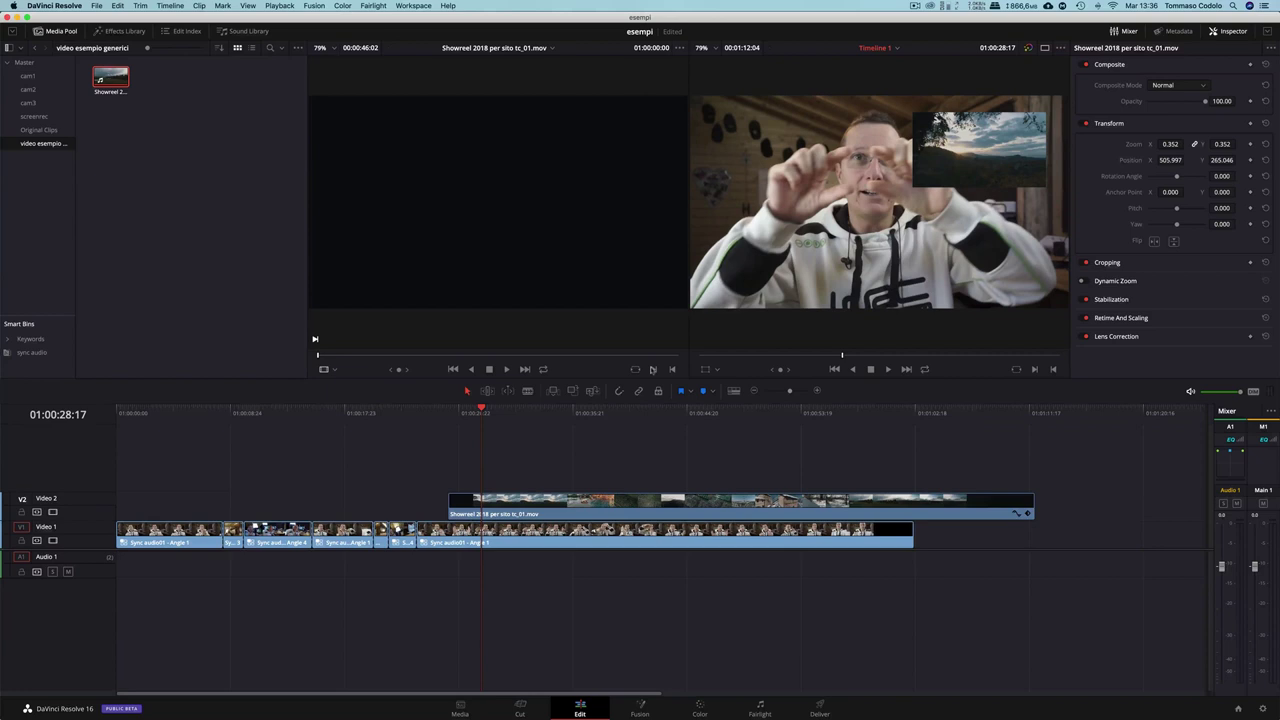
pyautogui.click(529, 506)
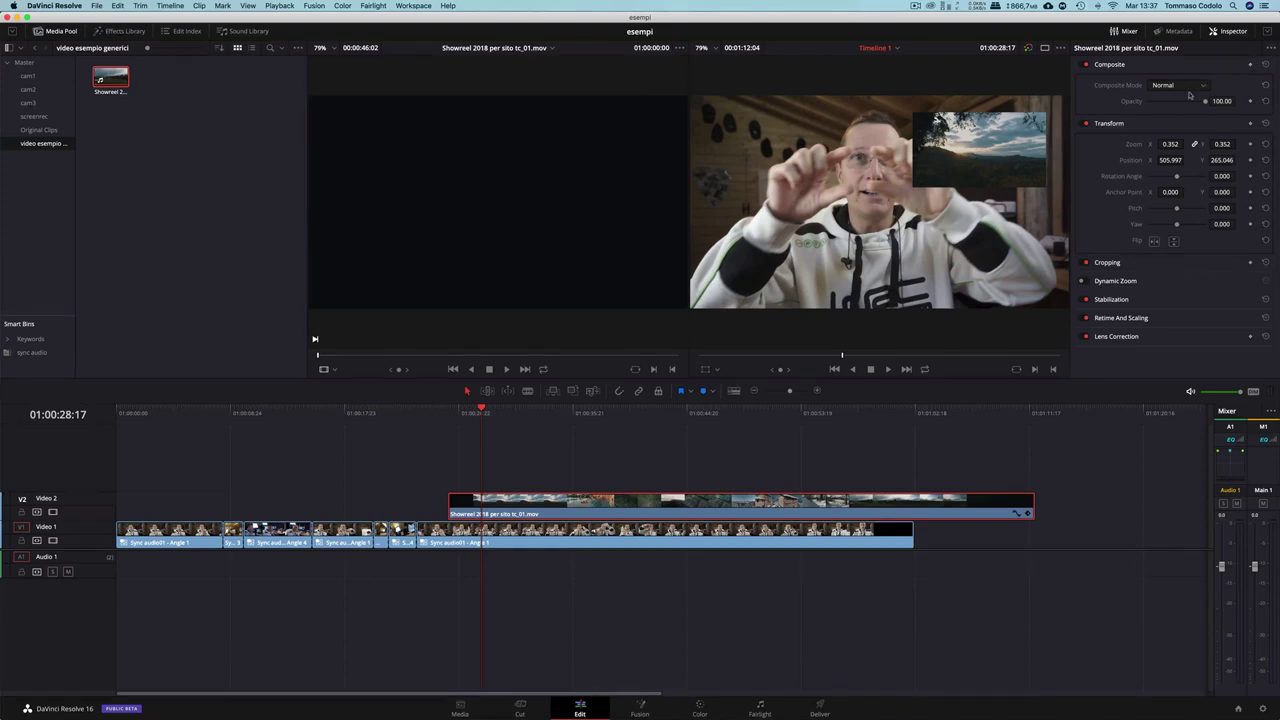
pyautogui.moveTo(1205, 103); pyautogui.dragTo(1180, 105)
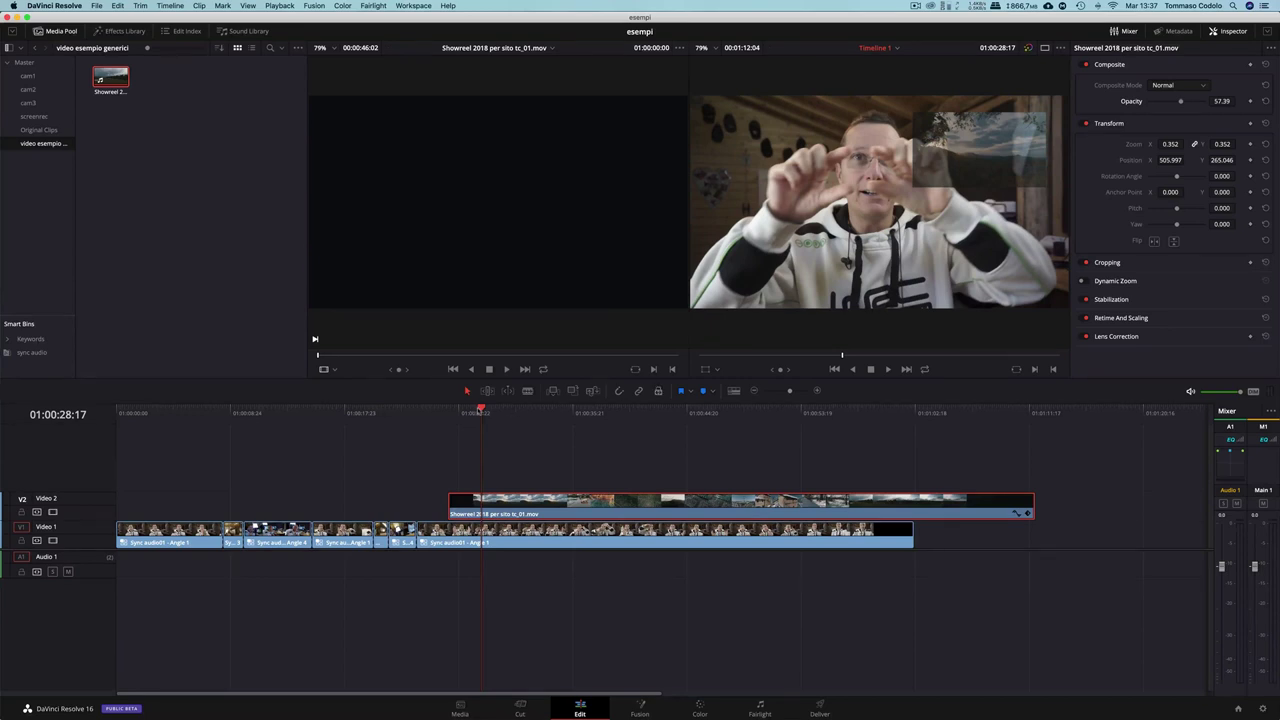
pyautogui.moveTo(484, 410)
pyautogui.mouseDown()
pyautogui.moveTo(497, 410)
pyautogui.moveTo(475, 409)
pyautogui.mouseUp()
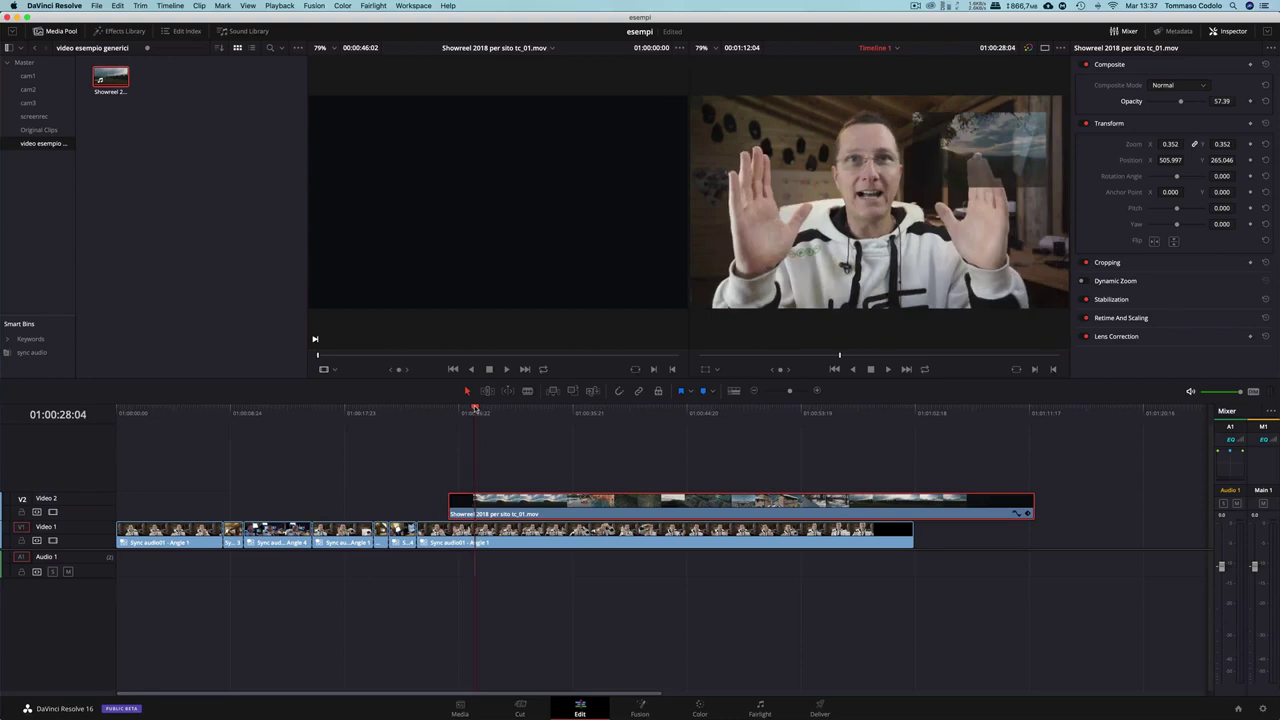
pyautogui.moveTo(1181, 101); pyautogui.dragTo(1249, 101)
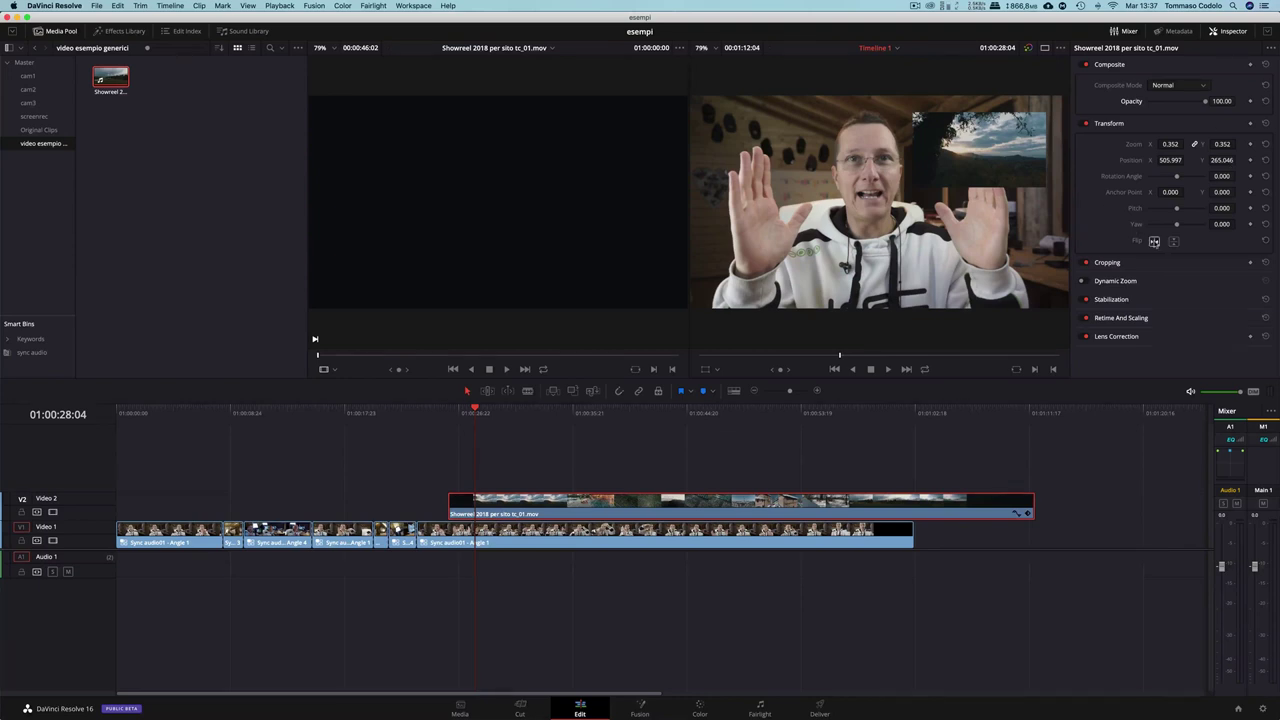
pyautogui.click(1154, 241)
pyautogui.click(1154, 241)
pyautogui.click(1174, 241)
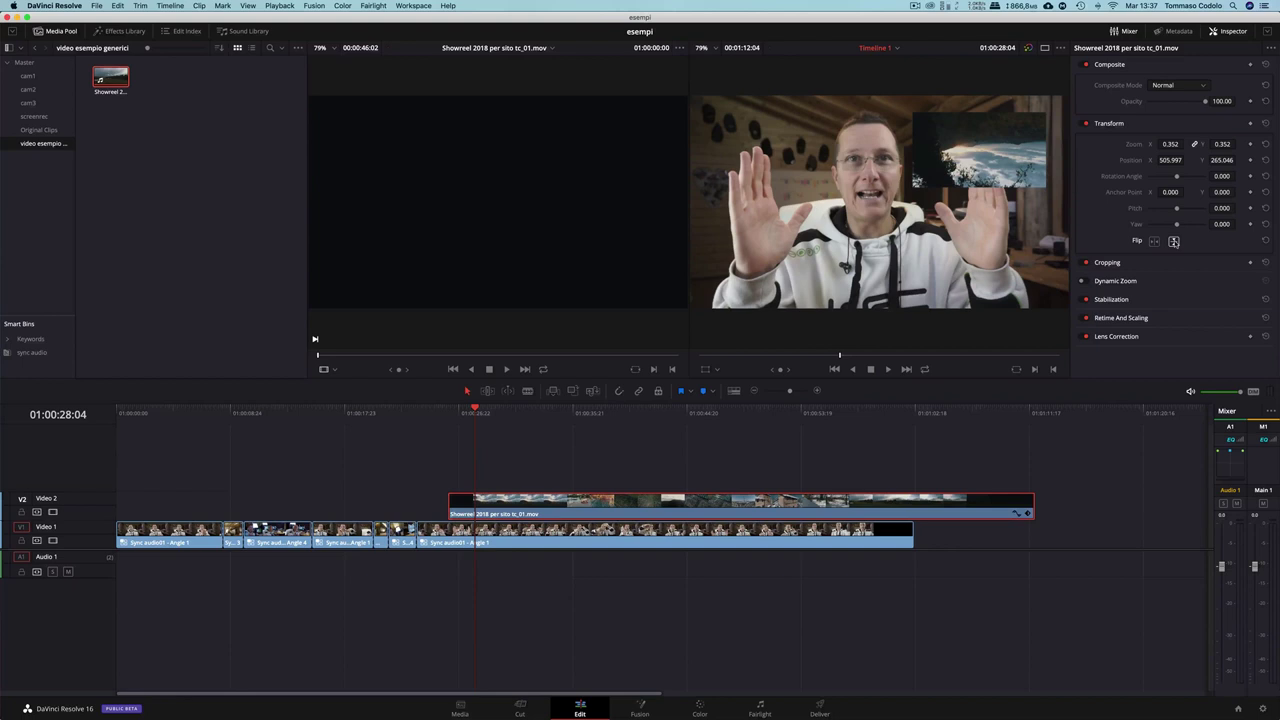
pyautogui.click(1174, 241)
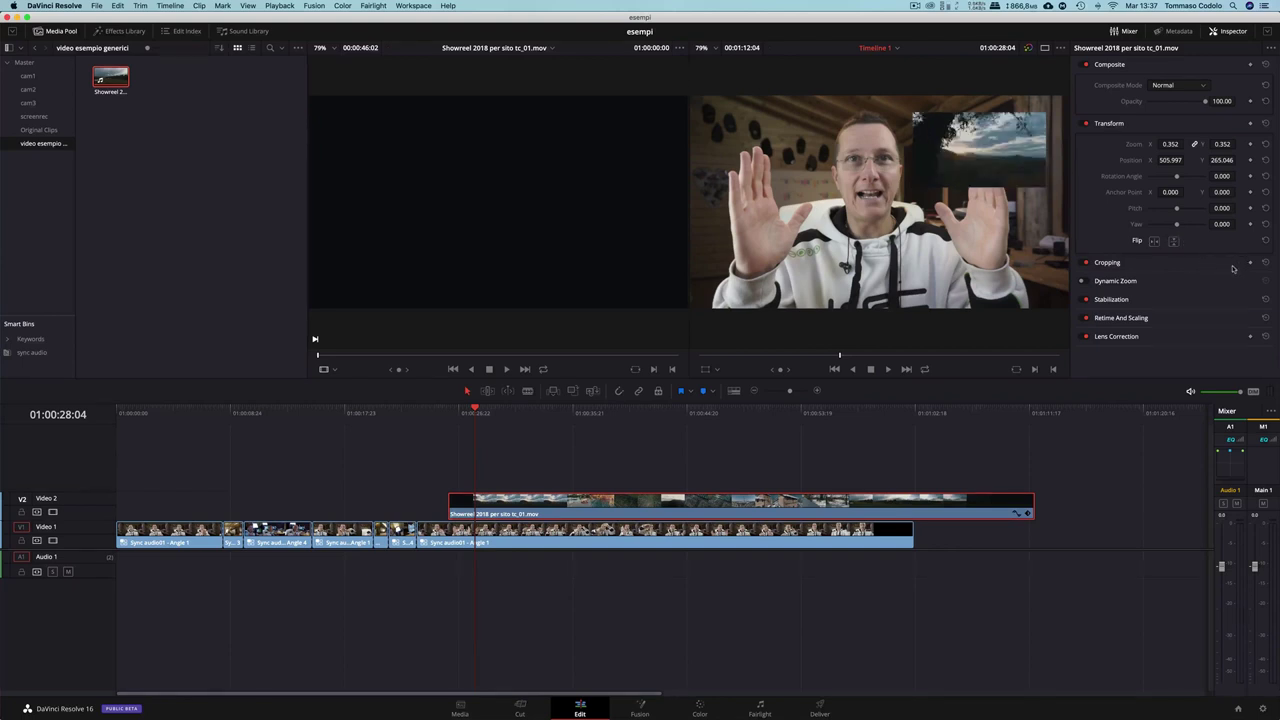
# Expand Cropping, trim the inset's left edge, and set crop Softness to -30.430
pyautogui.click(1107, 263)
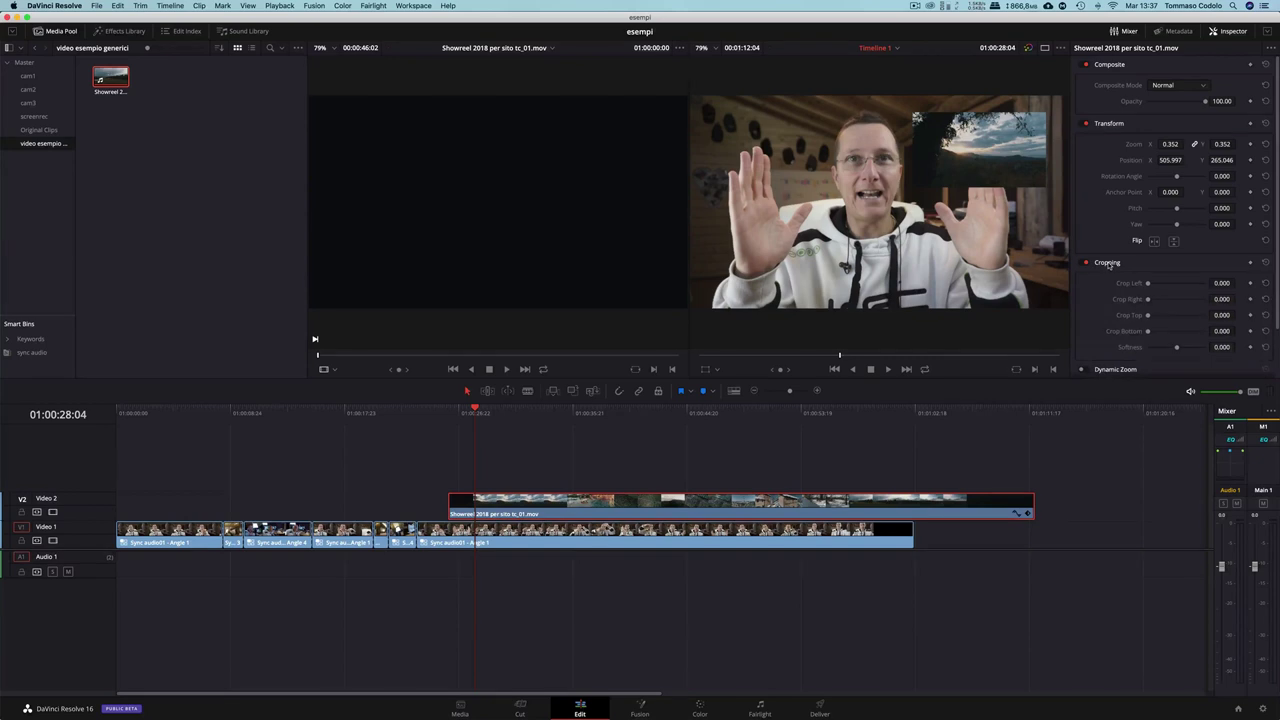
pyautogui.scroll(-3, 1108, 264)
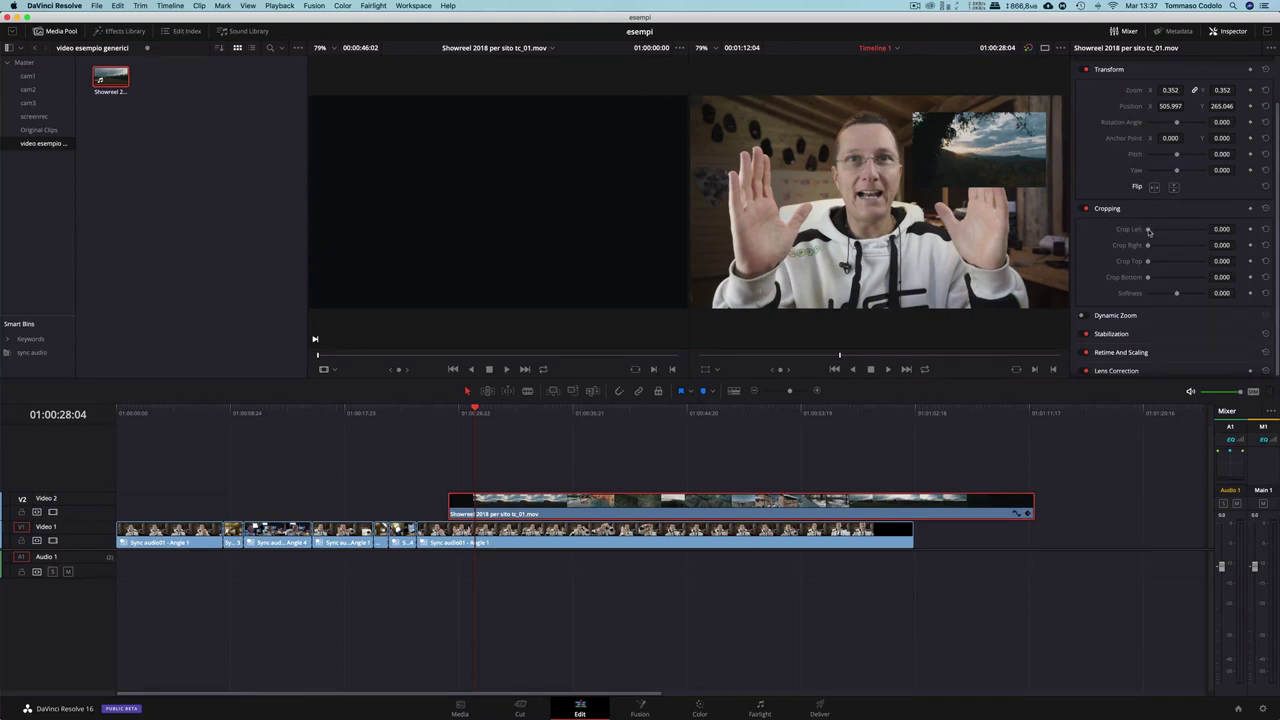
pyautogui.moveTo(1147, 230)
pyautogui.mouseDown()
pyautogui.moveTo(1188, 230)
pyautogui.moveTo(1113, 230)
pyautogui.moveTo(1128, 249)
pyautogui.mouseUp()
pyautogui.scroll(-1, 1099, 271)
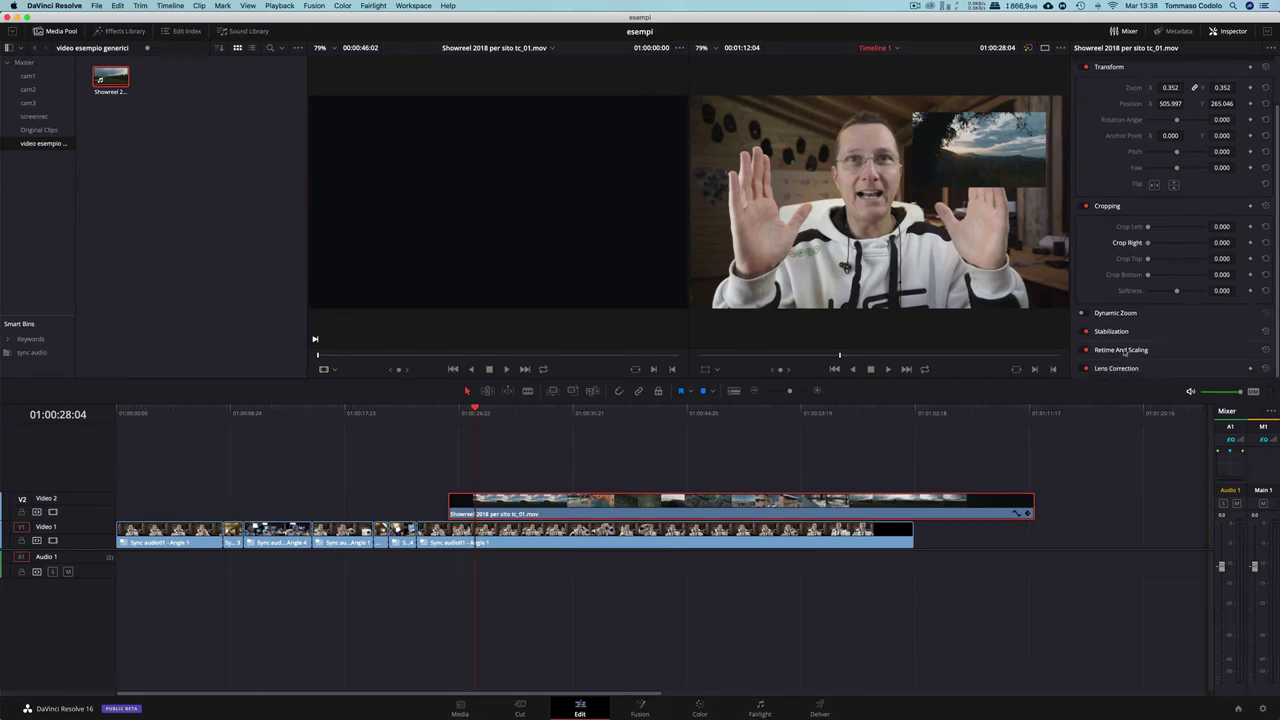
pyautogui.moveTo(1176, 292); pyautogui.dragTo(1167, 292)
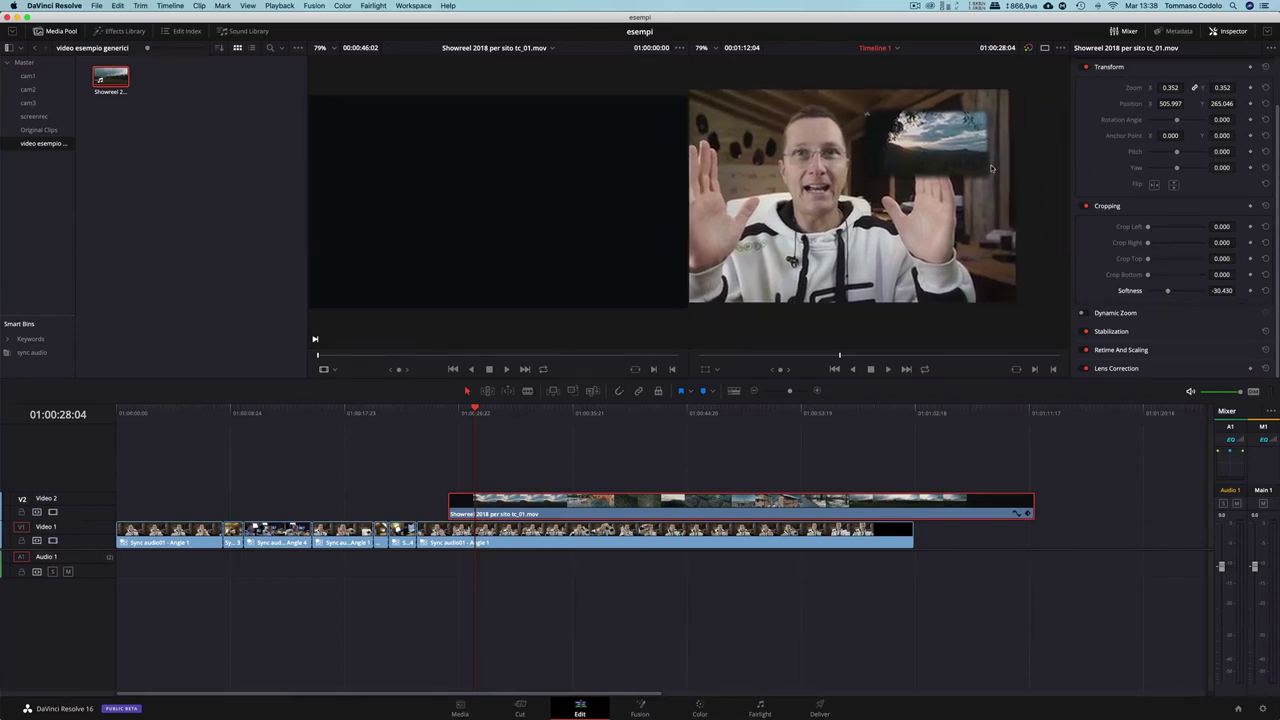
# Zoom the viewer in on the inset and adjust crop Softness to -39.130
pyautogui.scroll(-3, 991, 168)
pyautogui.scroll(1, 942, 141)
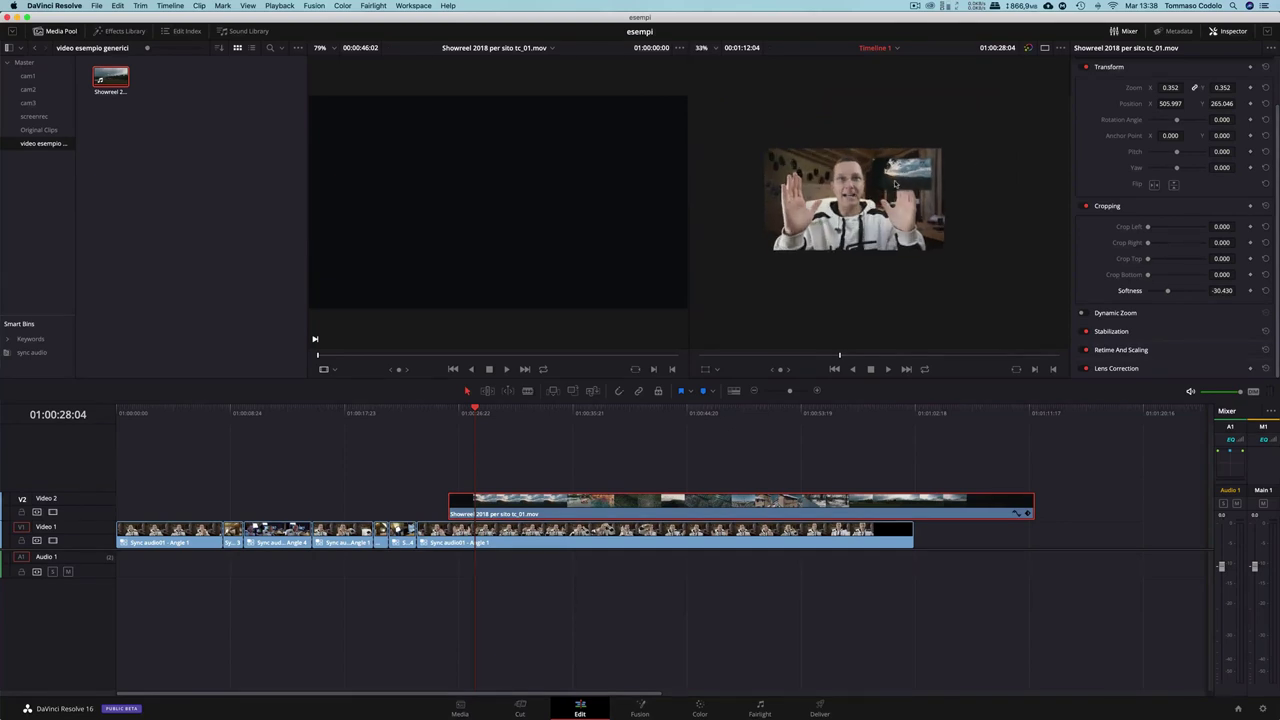
pyautogui.scroll(2, 942, 141)
pyautogui.scroll(2, 942, 141)
pyautogui.scroll(2, 953, 117)
pyautogui.hscroll(3, 953, 117)
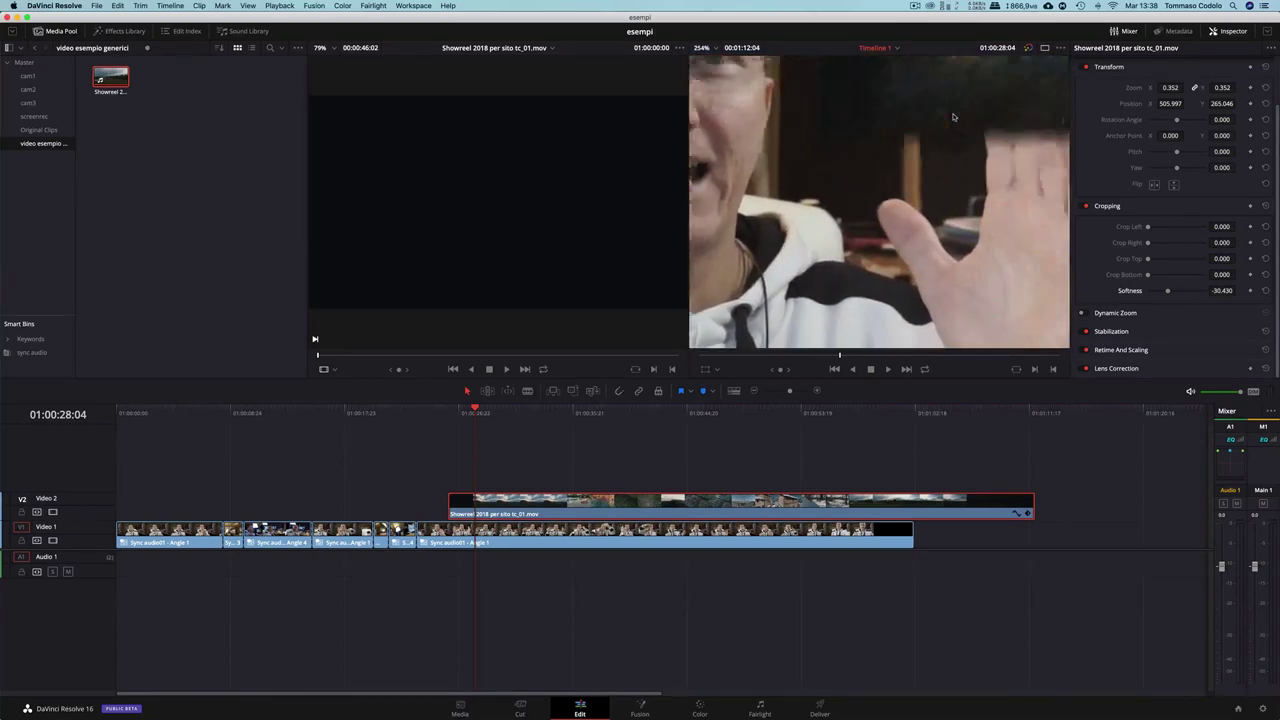
pyautogui.scroll(5, 953, 117)
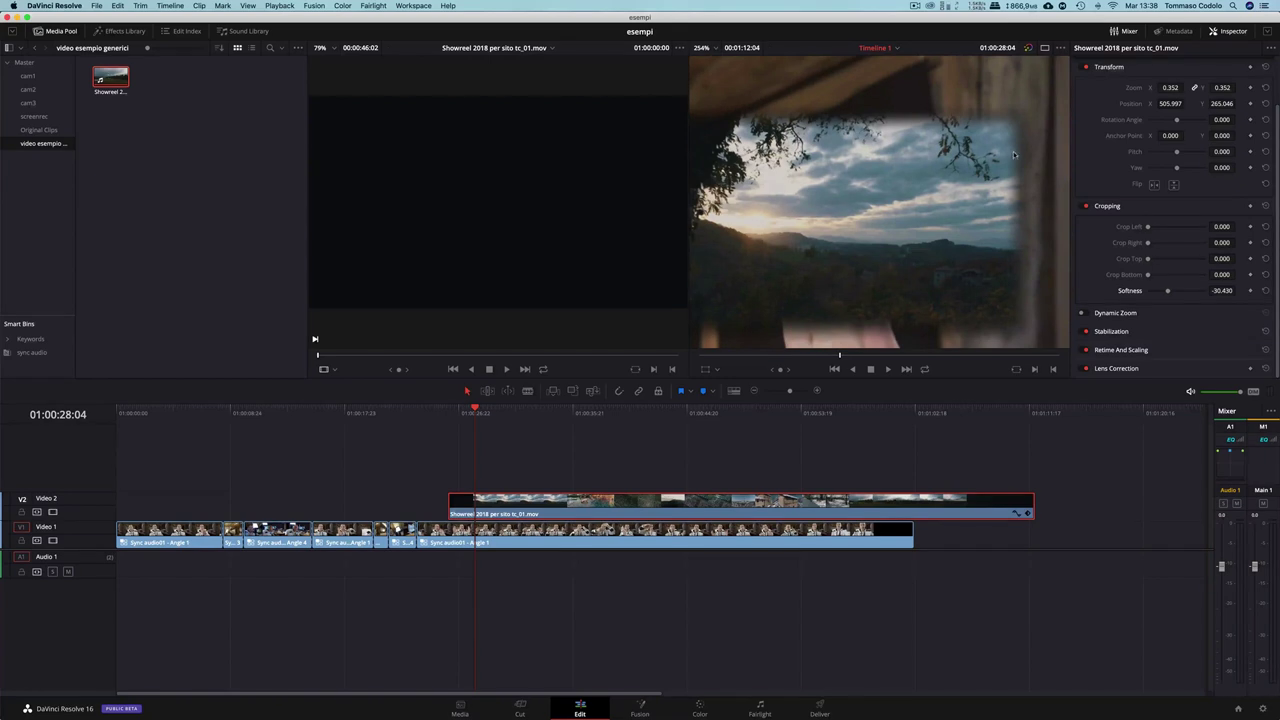
pyautogui.moveTo(1168, 290)
pyautogui.mouseDown()
pyautogui.moveTo(1183, 290)
pyautogui.moveTo(1170, 290)
pyautogui.mouseUp()
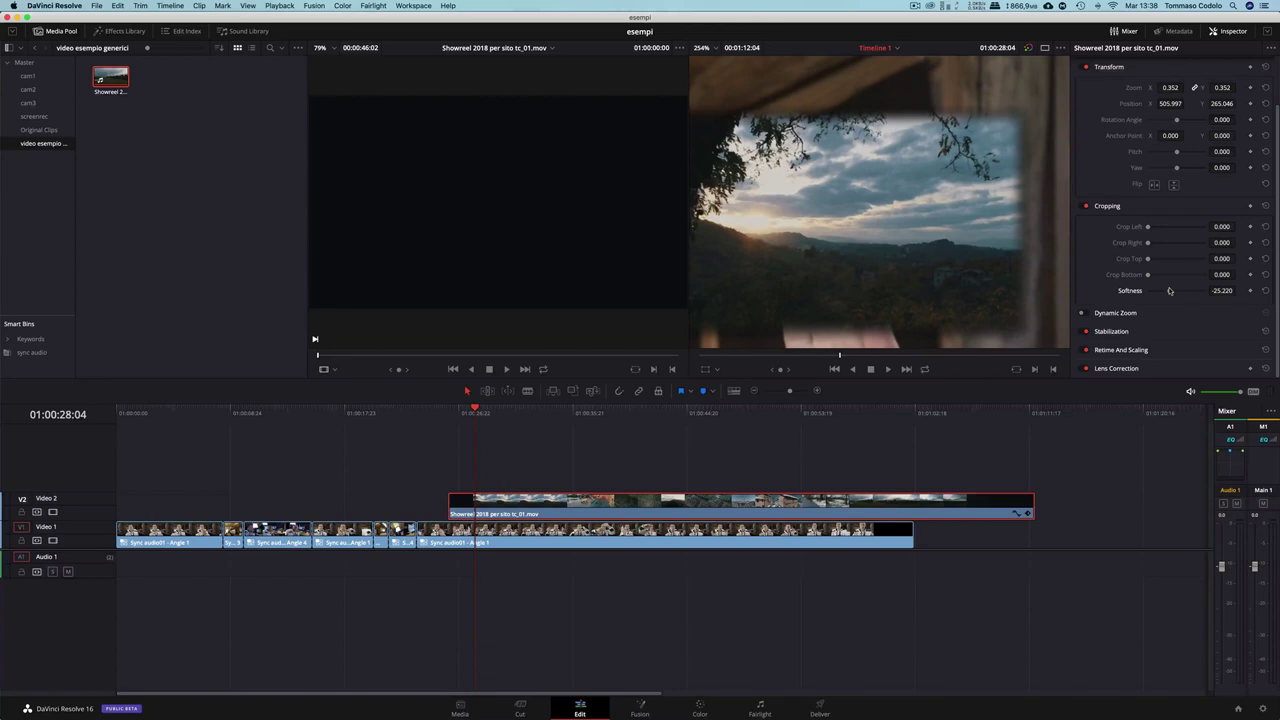
pyautogui.moveTo(1170, 290); pyautogui.dragTo(1165, 290)
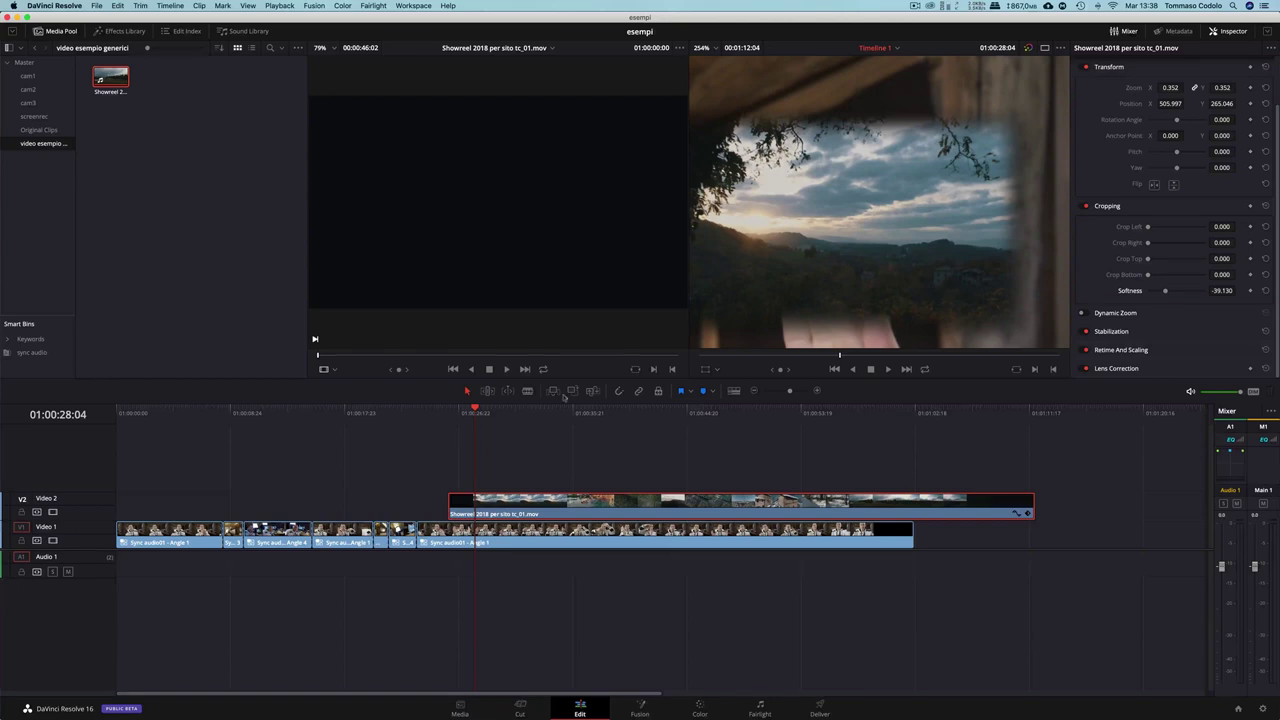
# Fit the whole frame in the viewer and play back from 01:00:22:02 to review the inset
pyautogui.click(714, 49)
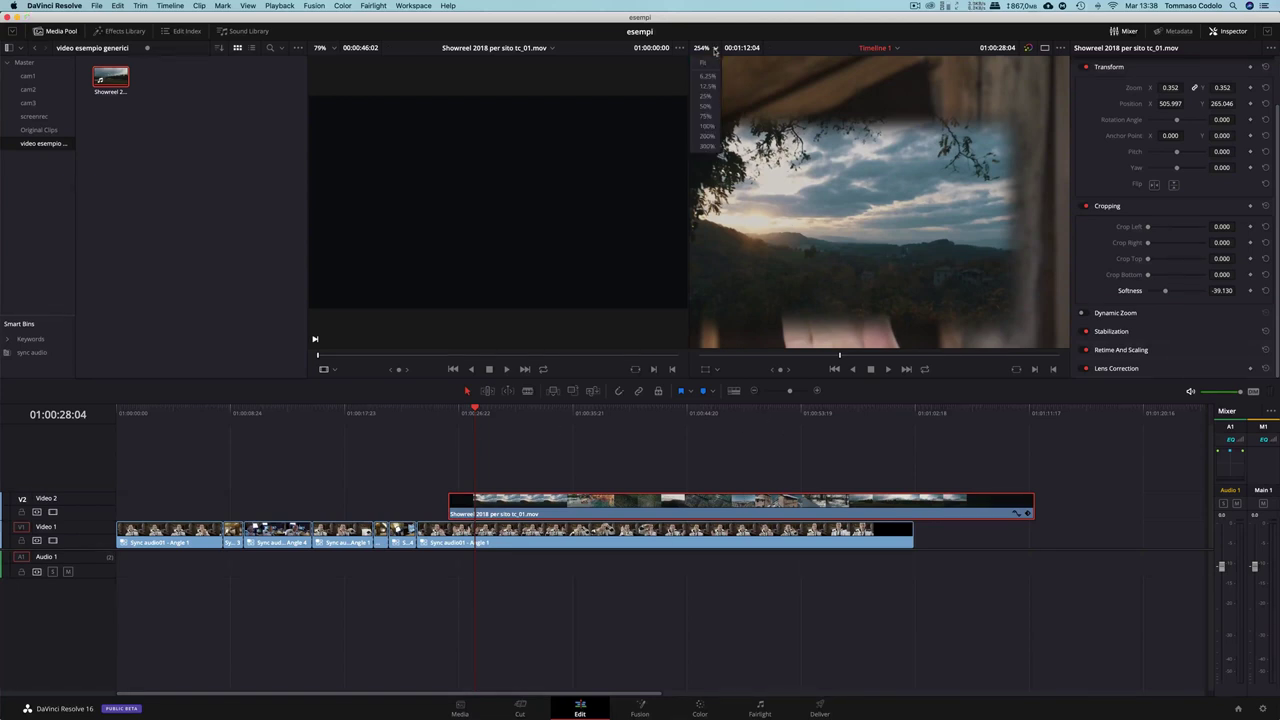
pyautogui.click(705, 64)
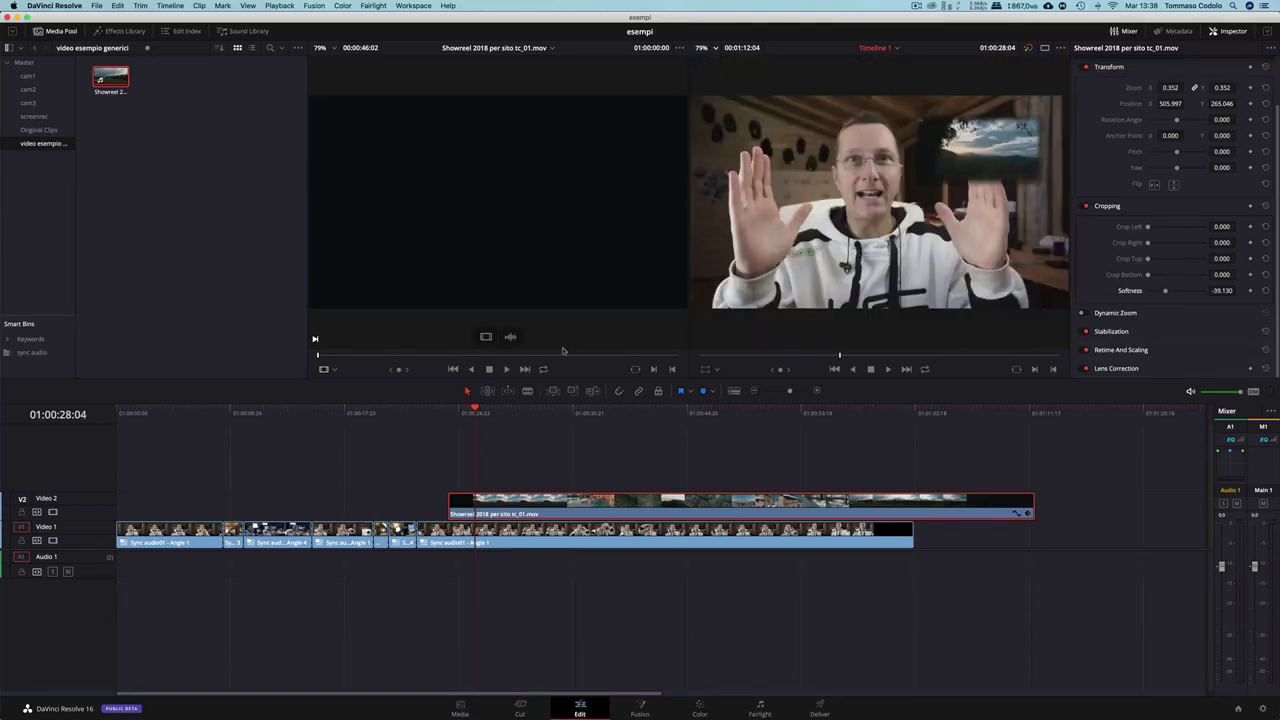
pyautogui.click(397, 418)
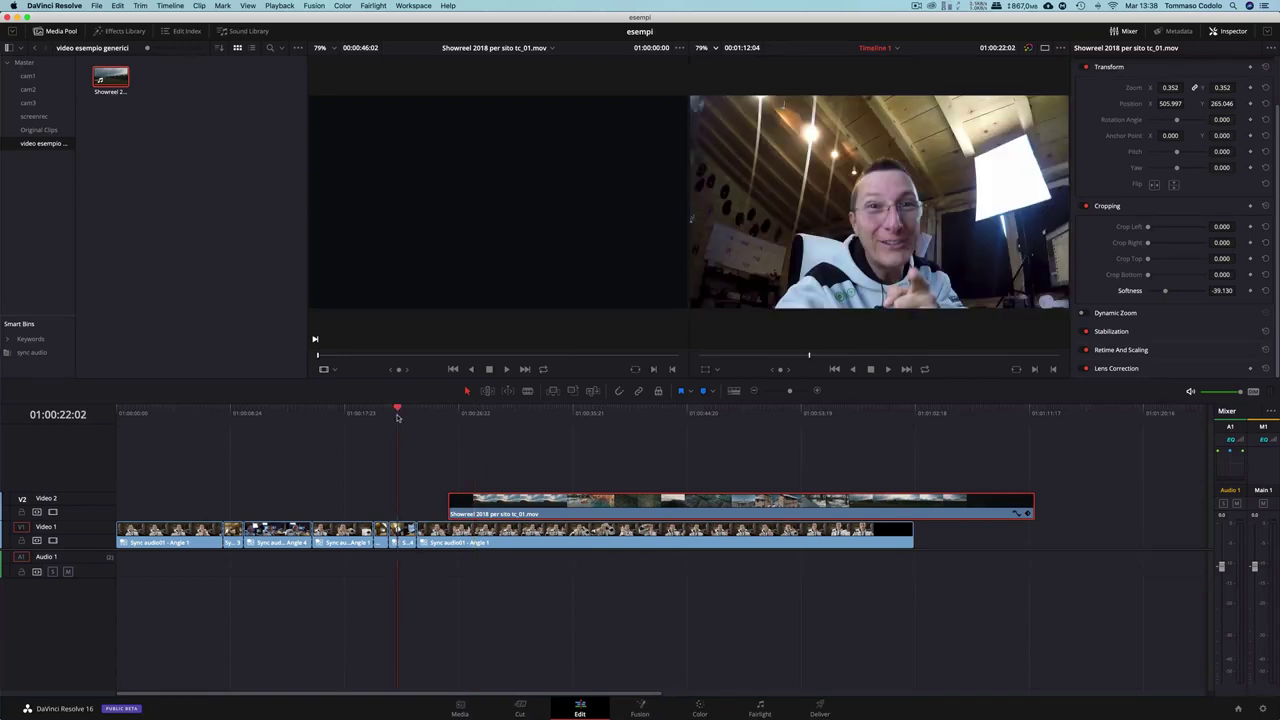
pyautogui.press('space')
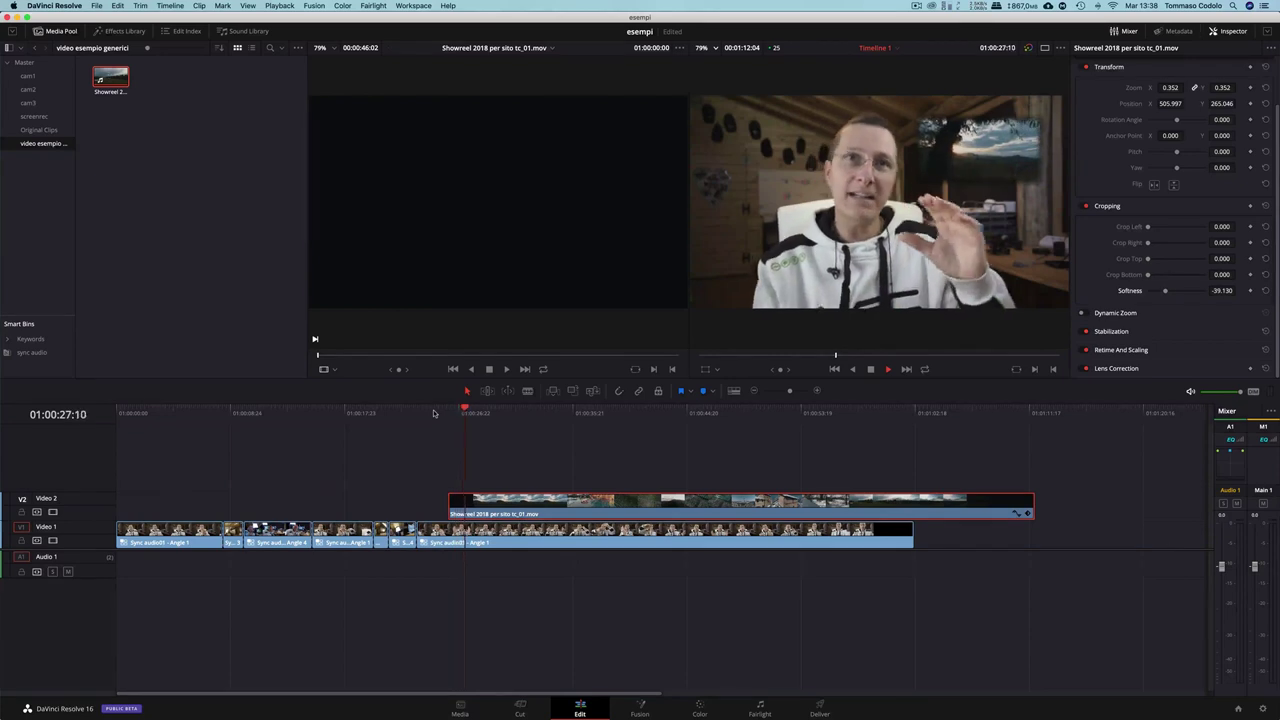
# Stop near 01:00:26:09, scrub back before the inset, and give the Showreel clip a roughly 02:04 fade-in
pyautogui.click(449, 413)
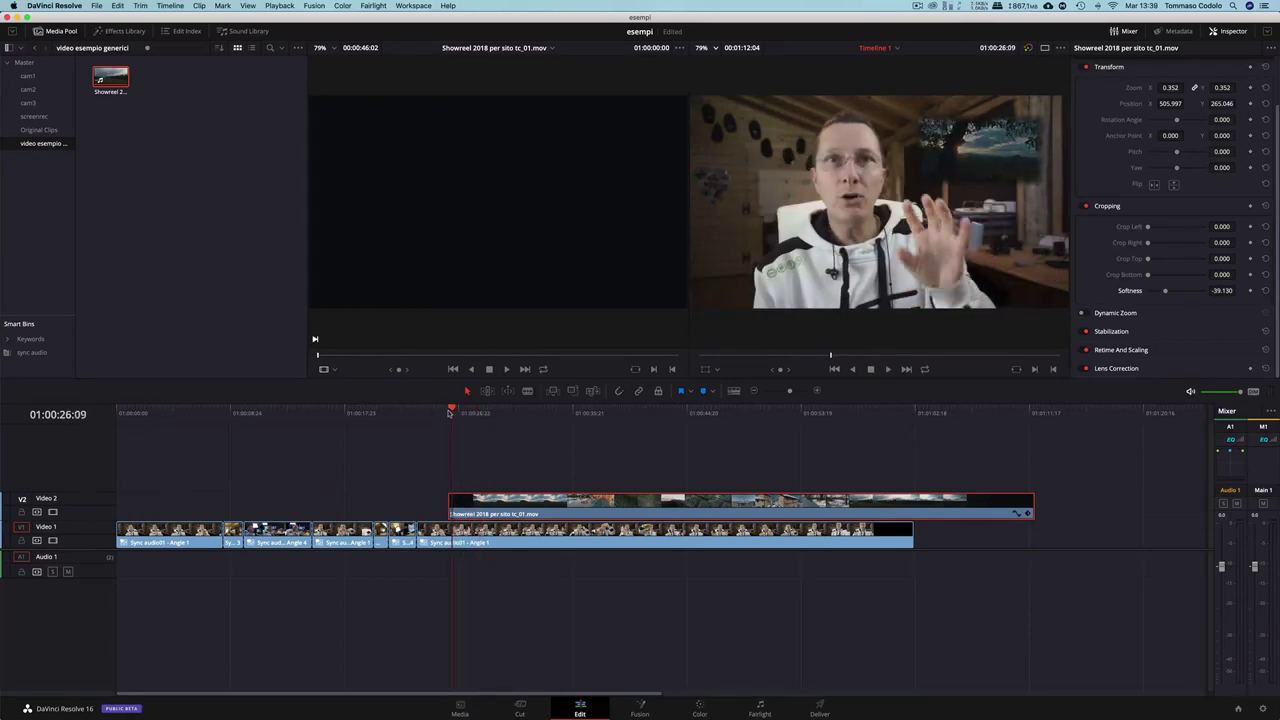
pyautogui.moveTo(449, 413); pyautogui.dragTo(437, 413)
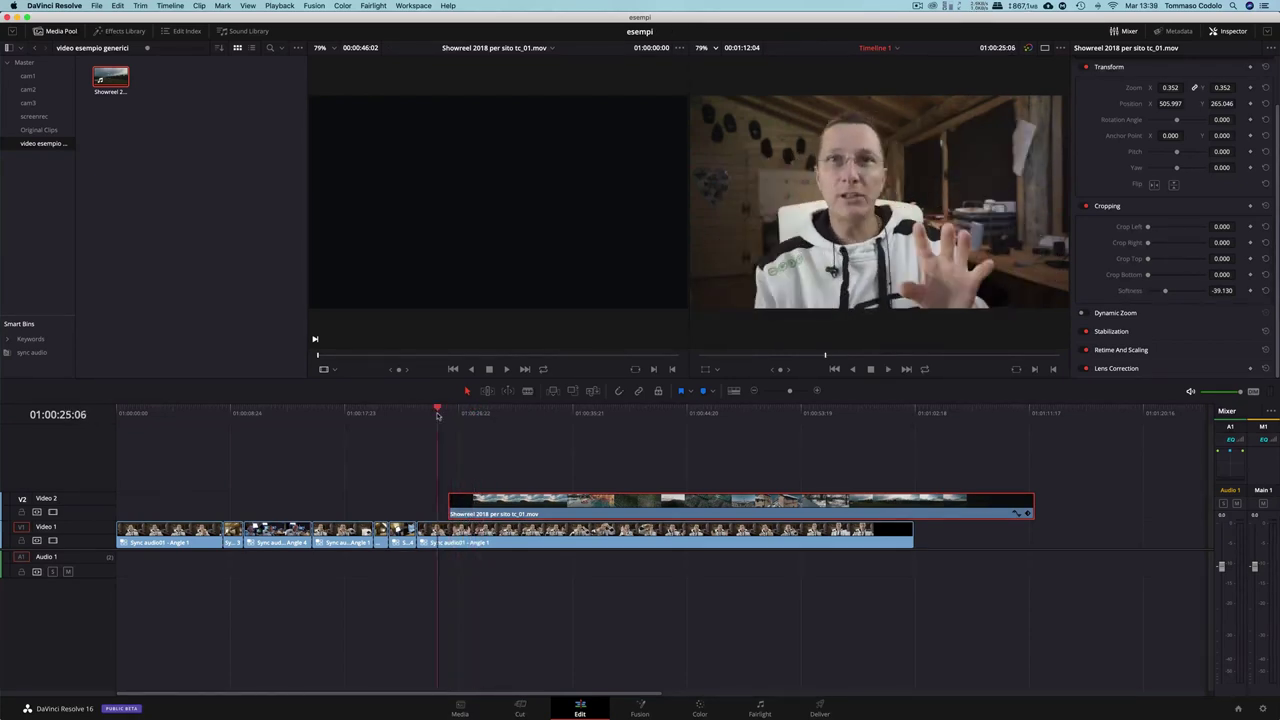
pyautogui.click(456, 498)
pyautogui.moveTo(461, 498)
pyautogui.mouseDown()
pyautogui.moveTo(589, 500)
pyautogui.moveTo(481, 500)
pyautogui.mouseUp()
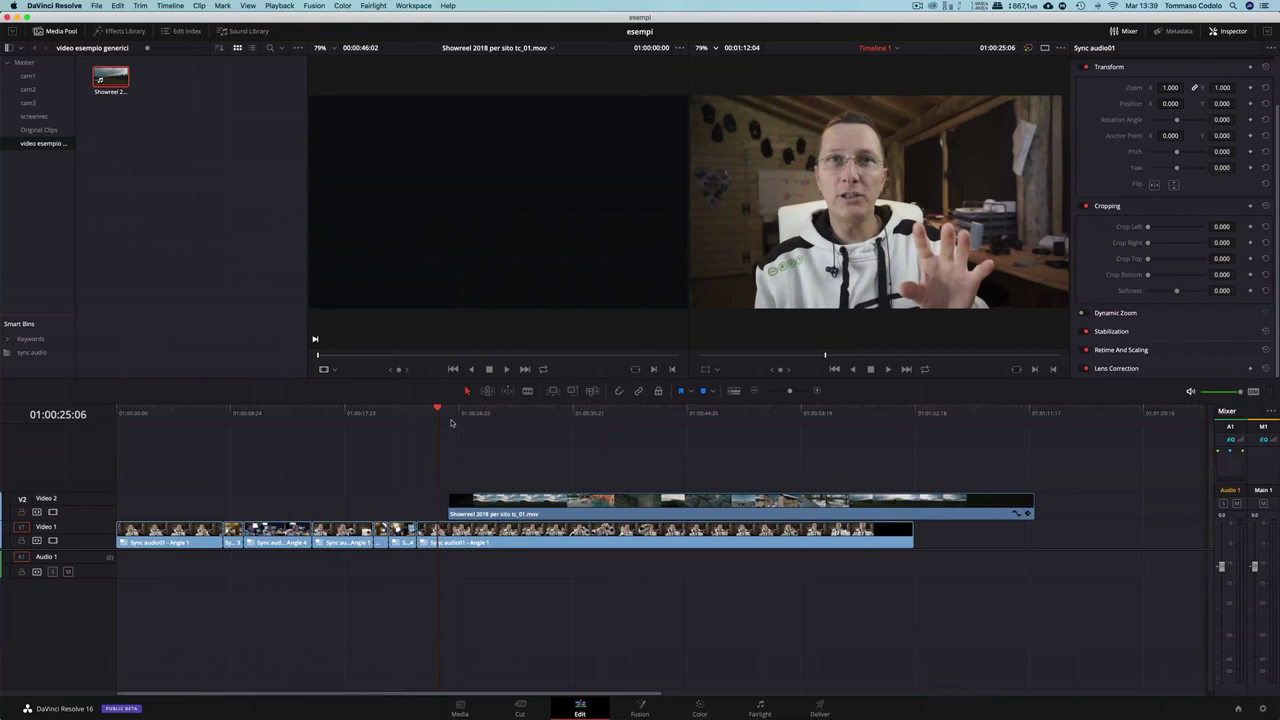
# Play the timeline to preview the faded Showreel inset over the talking-head clip
pyautogui.press('space')
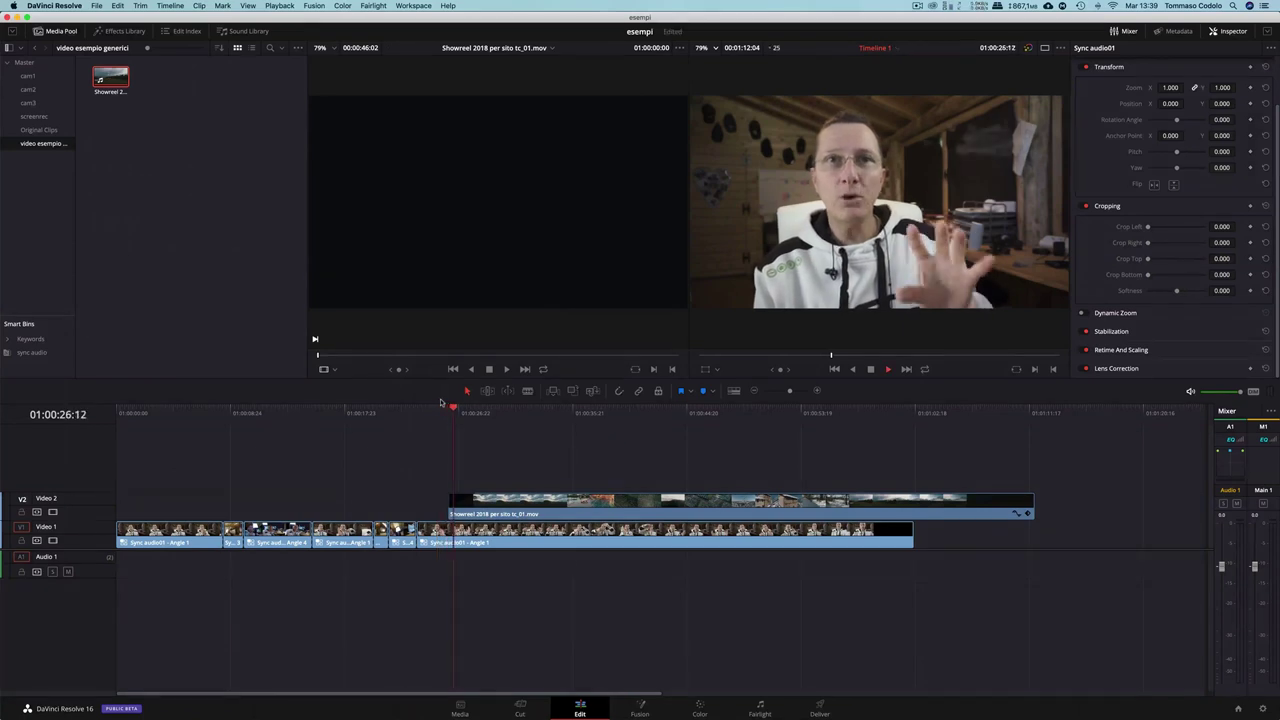